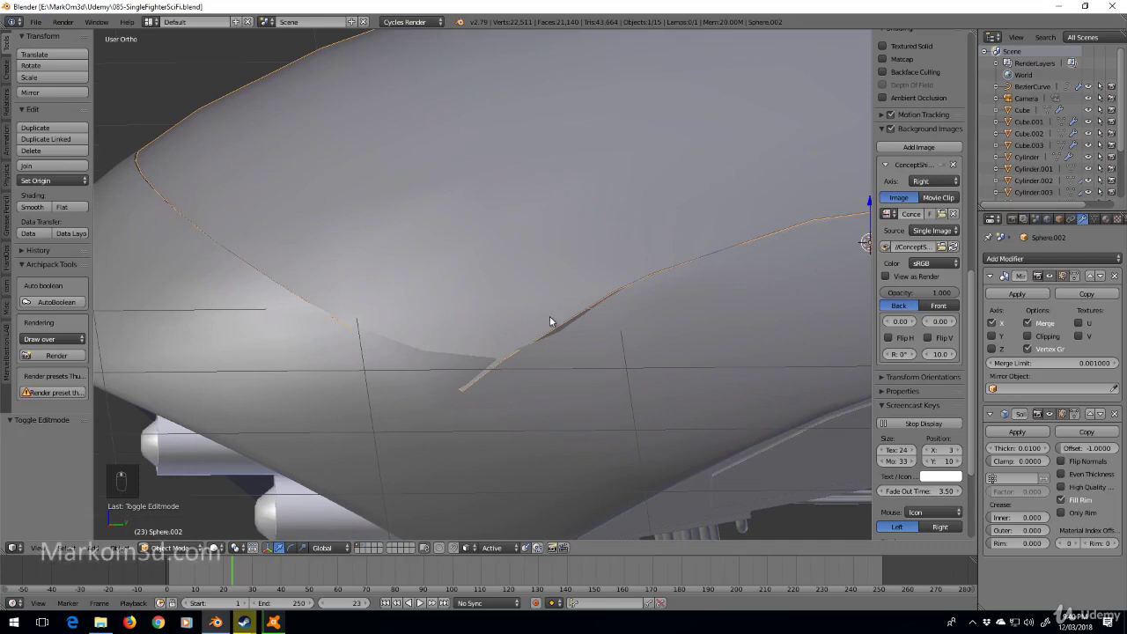
Add a Subdivision Surface modifier to Sphere.002 and orbit to check the smoothed surface
middle_click_drag(544, 330, 617, 365)
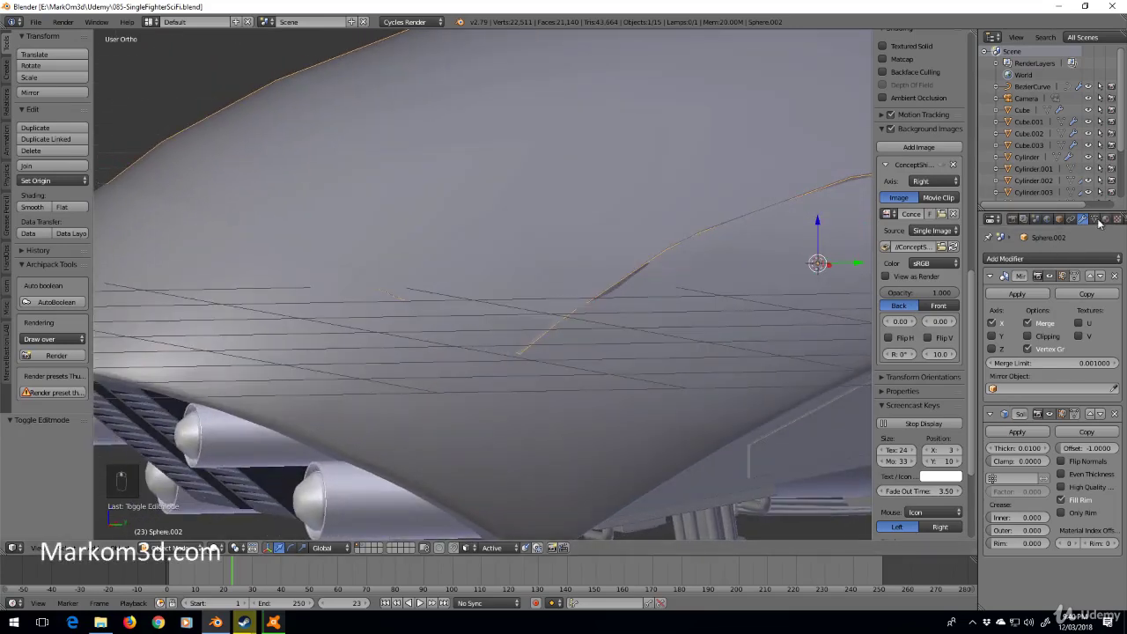
left_click(1058, 260)
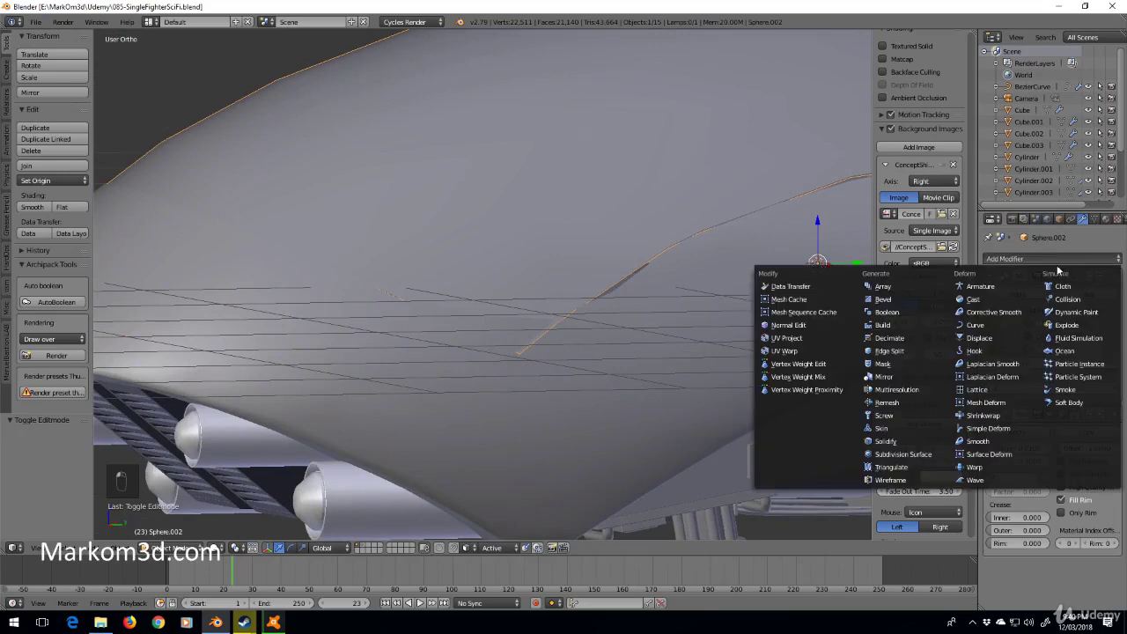
left_click(943, 459)
mouse_move(643, 317)
middle_mouse_down()
mouse_move(551, 333)
mouse_move(508, 319)
mouse_move(653, 314)
mouse_move(526, 334)
middle_mouse_up()
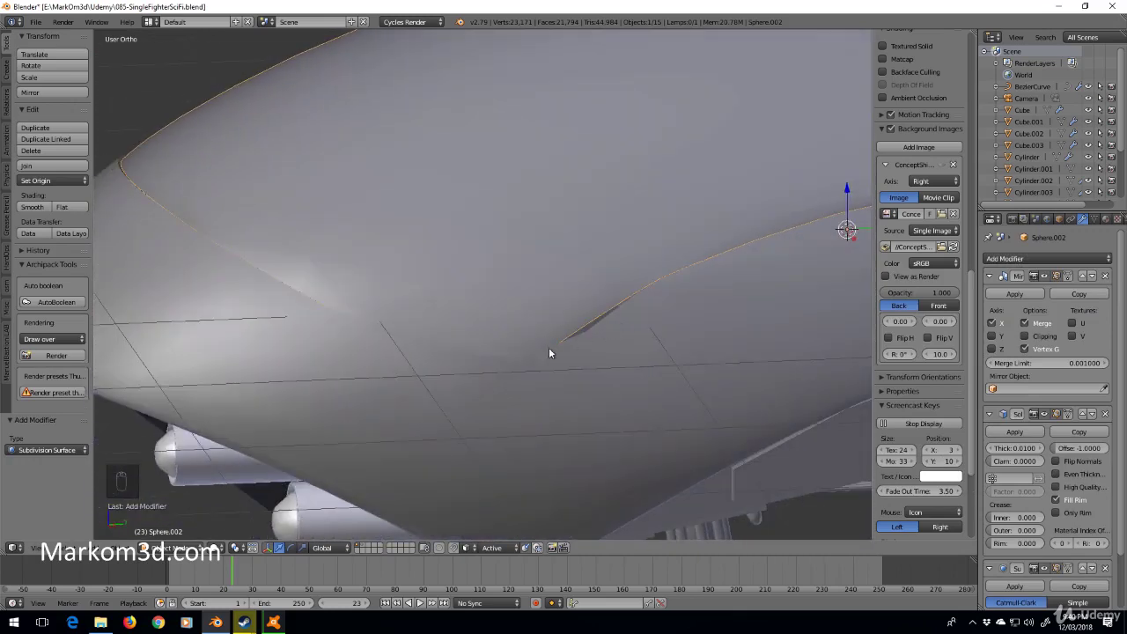
In Edit Mode, move Sphere.002's lower tip vertex in right view with proportional editing on
key("Tab")
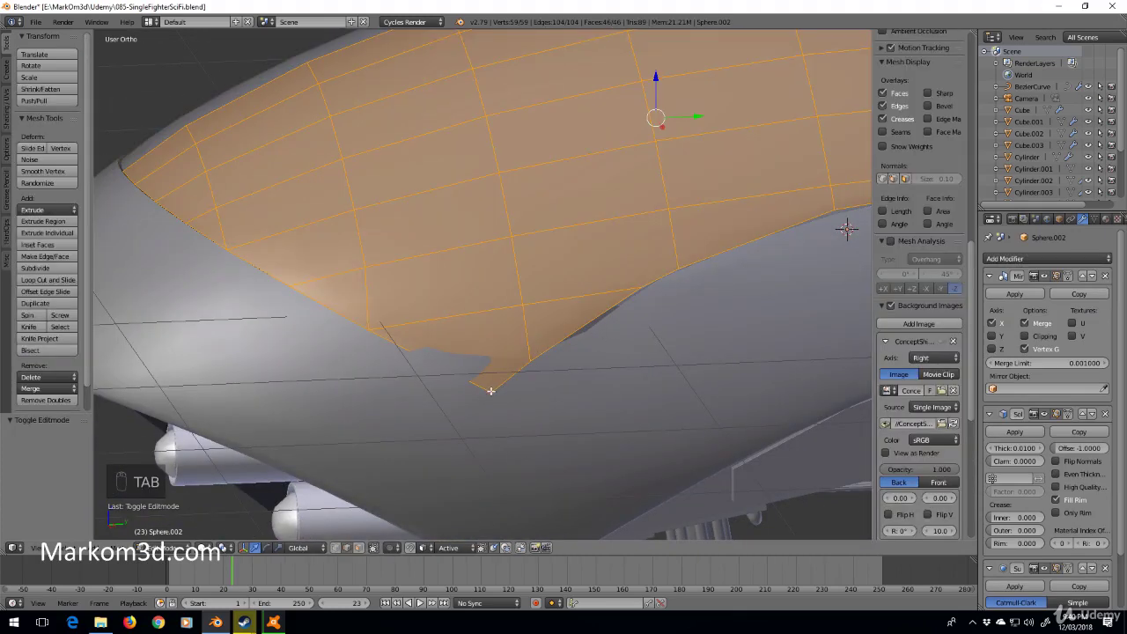
right_click(491, 385)
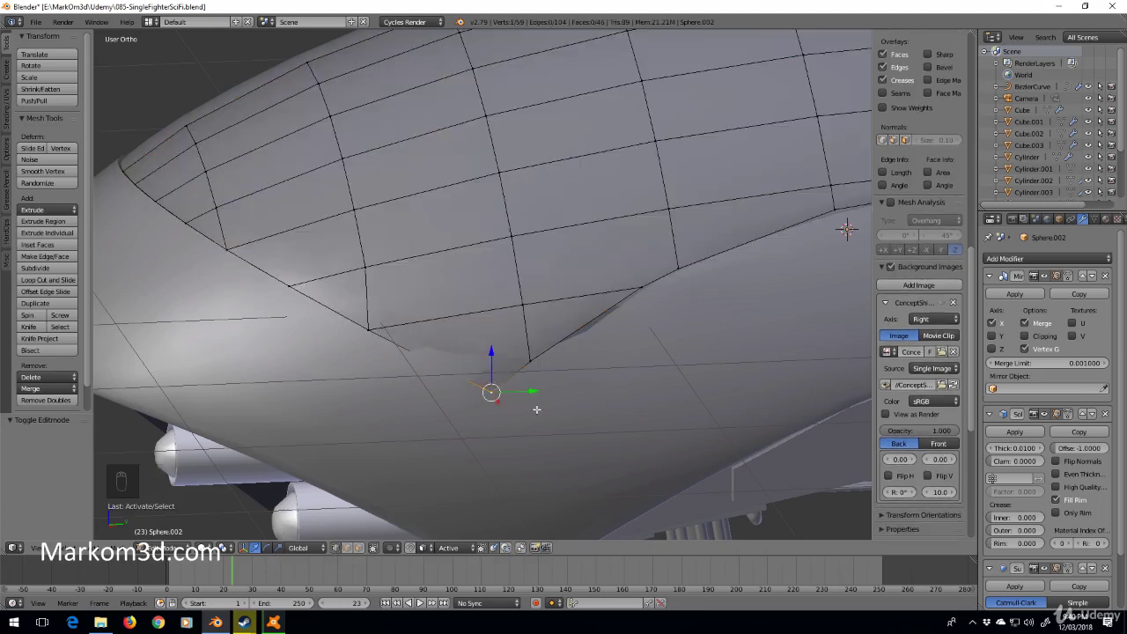
key("o")
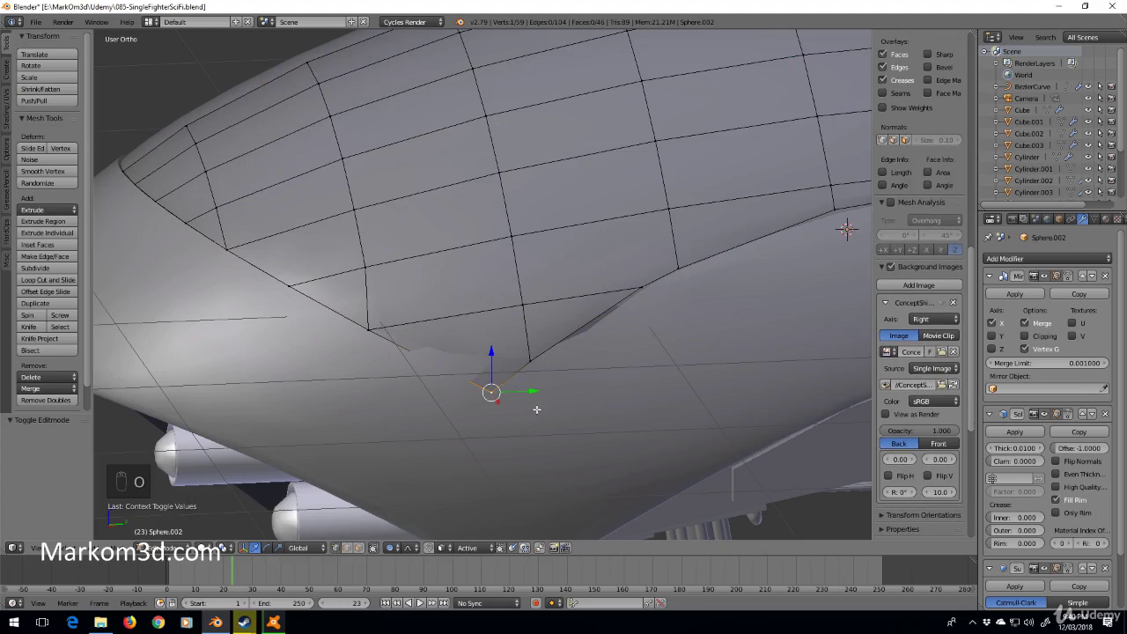
key("KP_3")
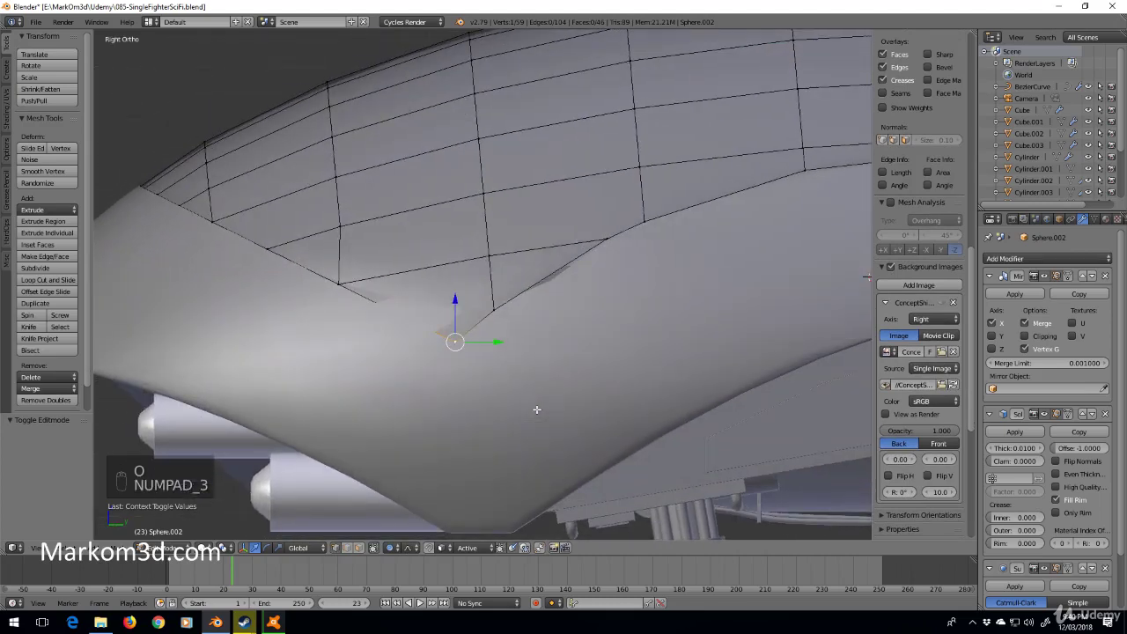
key("g")
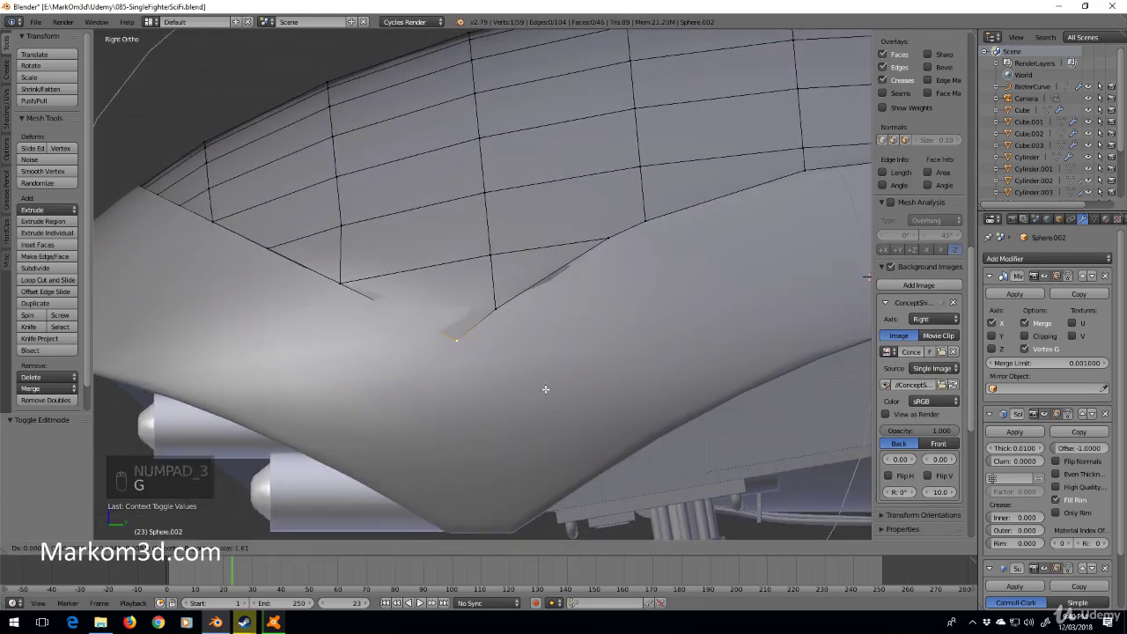
scroll(545, 388, "up", 3)
scroll(543, 387, "up", 3)
scroll(542, 387, "up", 2)
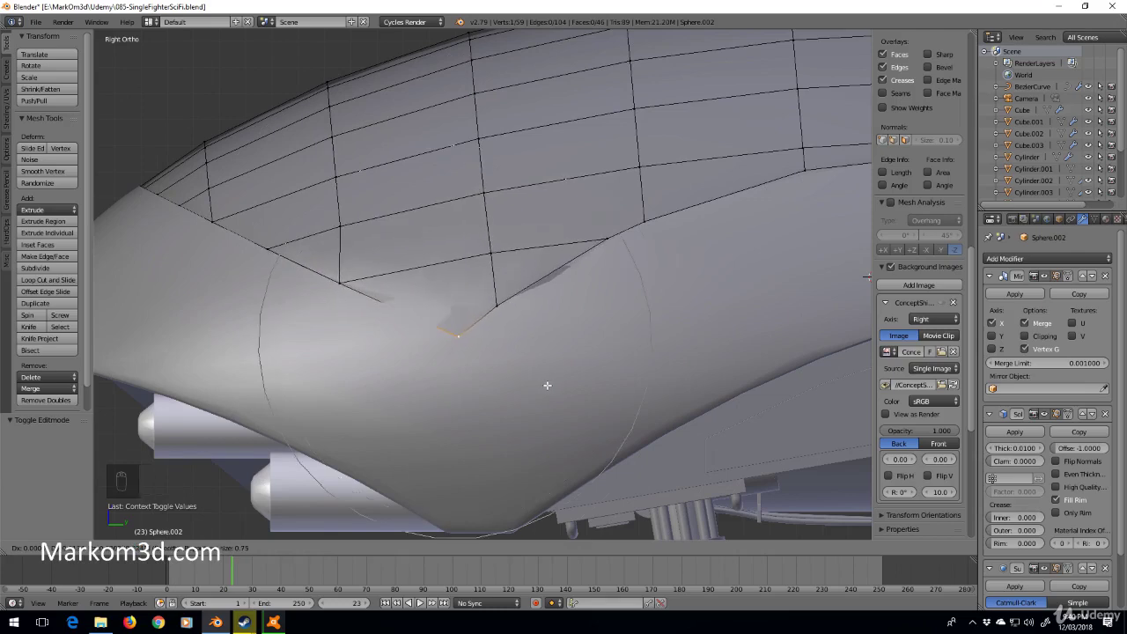
left_click(542, 385)
Nudge the tip vertex and another edge vertex slightly along X against the body
middle_click_drag(545, 385, 663, 355)
left_click_drag(663, 355, 655, 356)
mouse_move(655, 356)
middle_mouse_down()
mouse_move(735, 388)
mouse_move(585, 375)
middle_mouse_up()
scroll(584, 375, "up", 3)
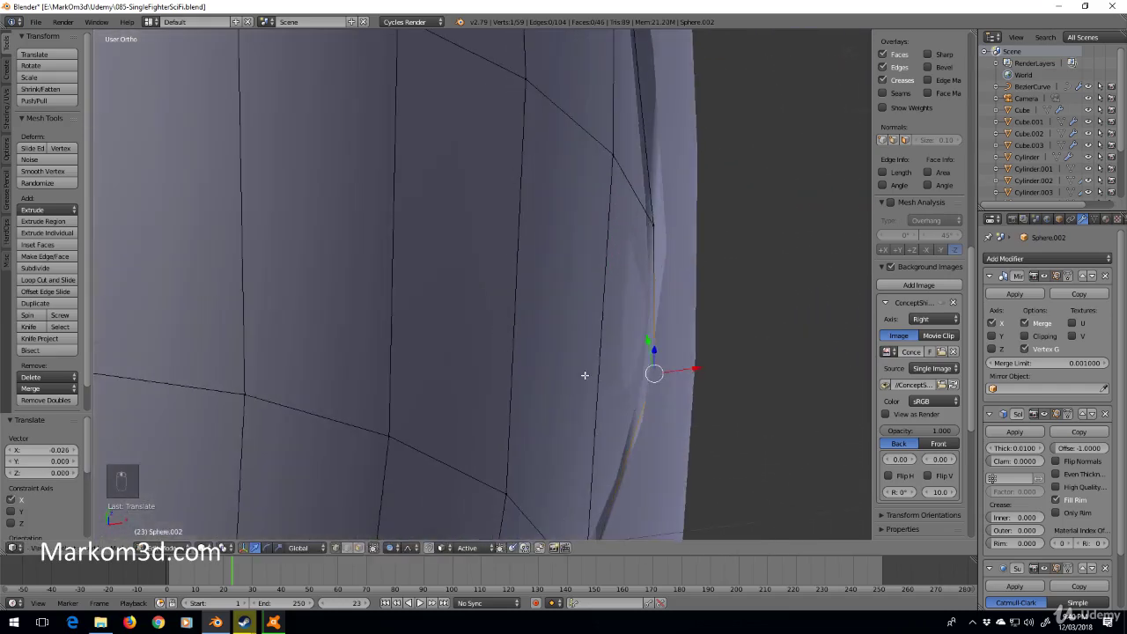
right_click(700, 370)
middle_click_drag(704, 370, 621, 349)
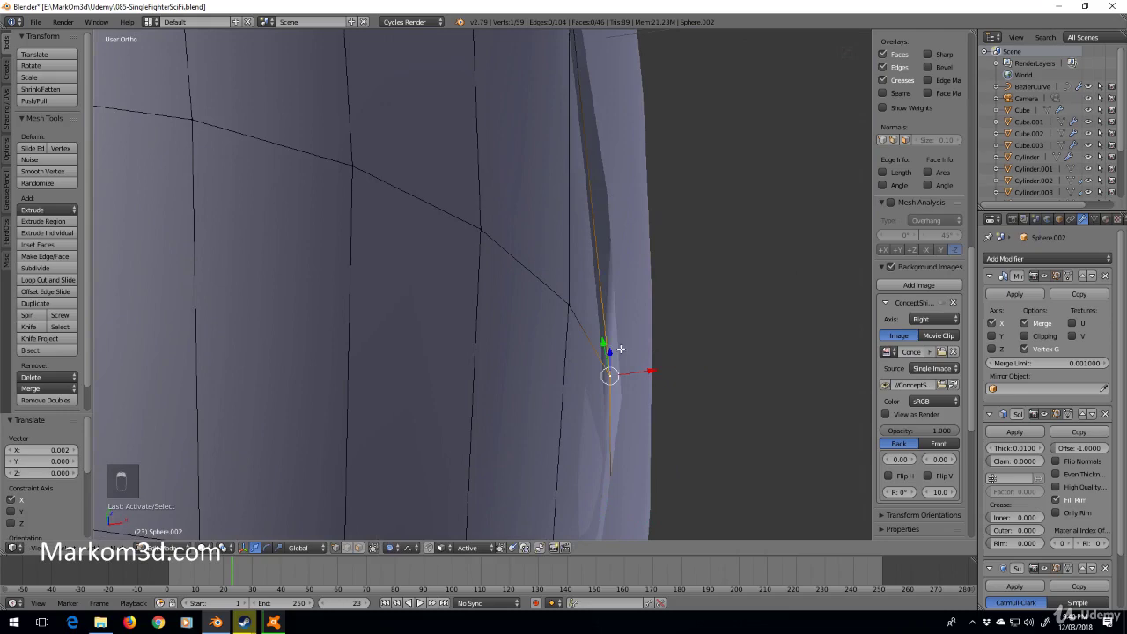
left_click_drag(664, 371, 656, 369)
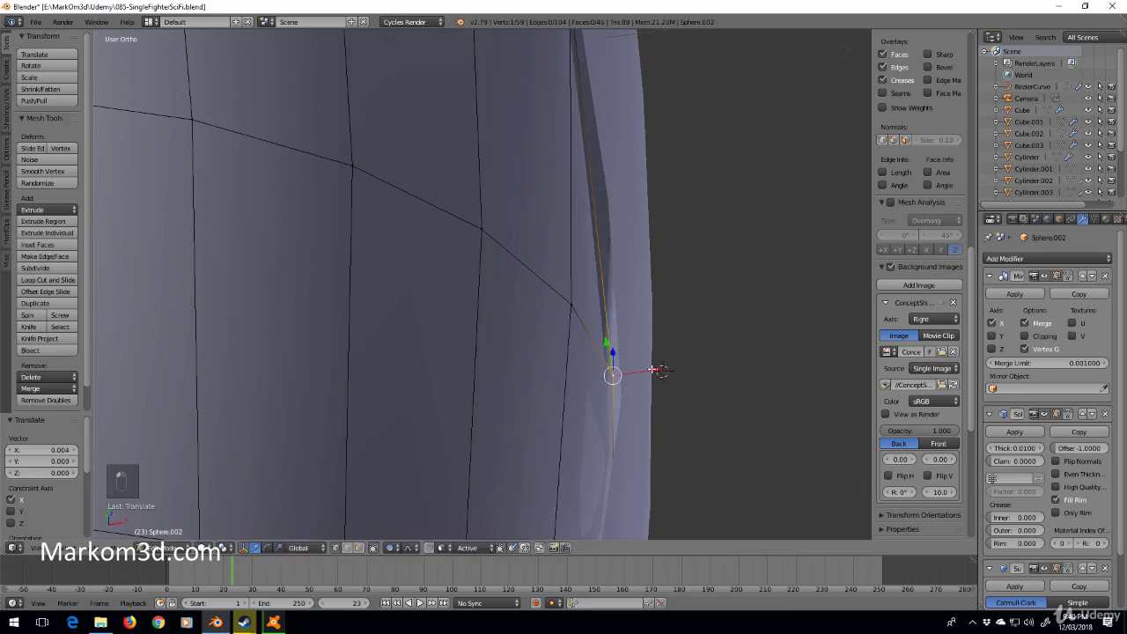
mouse_move(659, 370)
middle_mouse_down()
mouse_move(574, 360)
mouse_move(539, 374)
mouse_move(492, 357)
middle_mouse_up()
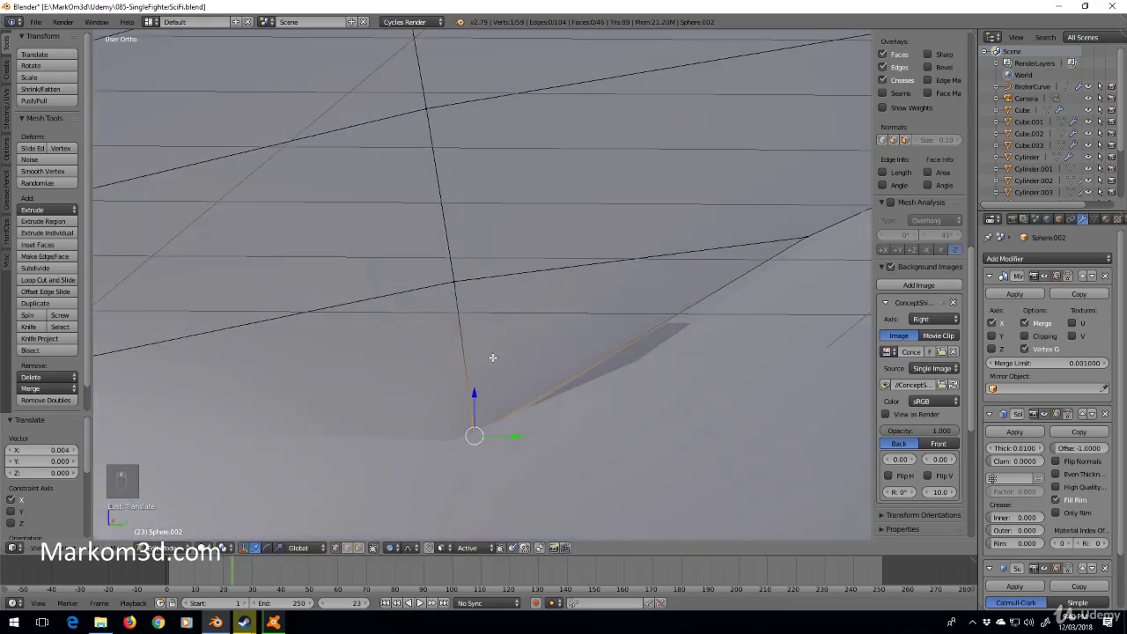
In right view, reposition the lower vertex and the right-end vertex of Sphere.002's edge
key("KP_3")
key("g")
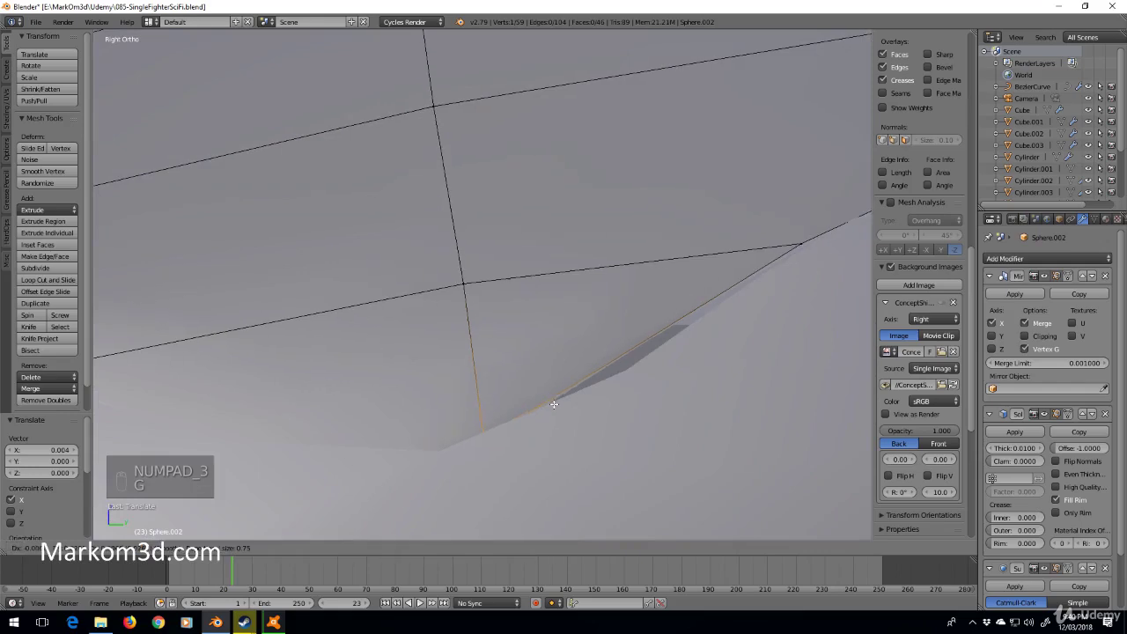
left_click(566, 402)
left_click(806, 244)
key("g")
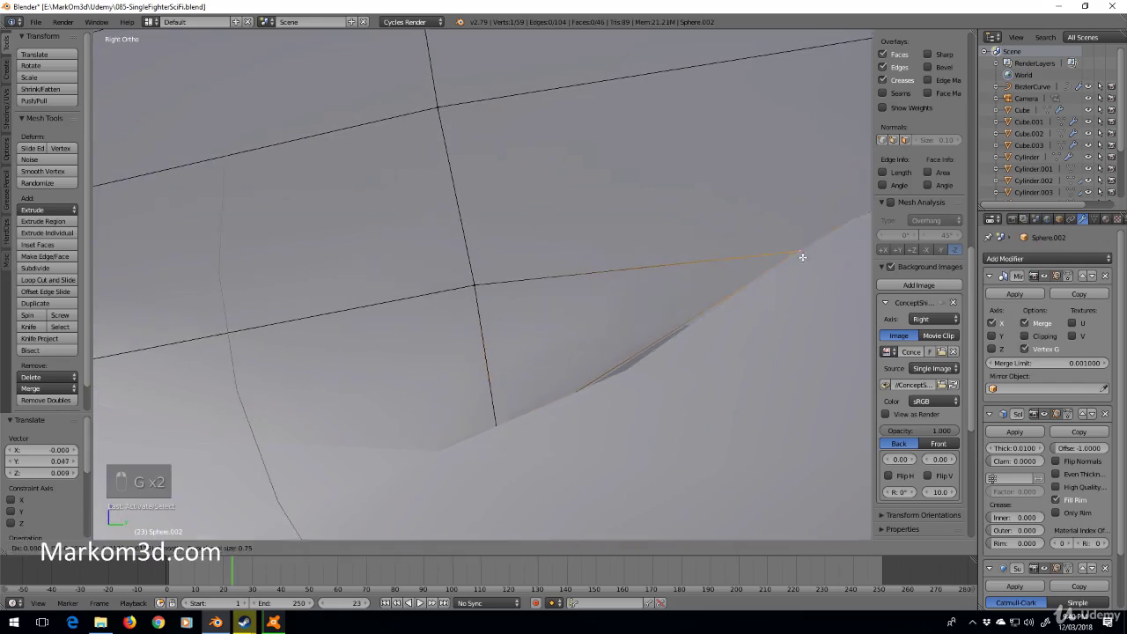
left_click(804, 250)
mouse_move(804, 250)
middle_mouse_down("shift")
mouse_move(459, 267)
mouse_move(564, 277)
mouse_move(589, 241)
middle_mouse_up("shift")
Nudge another edge vertex and lower the next one along the bottom edge
right_click(604, 234)
key("KP_3")
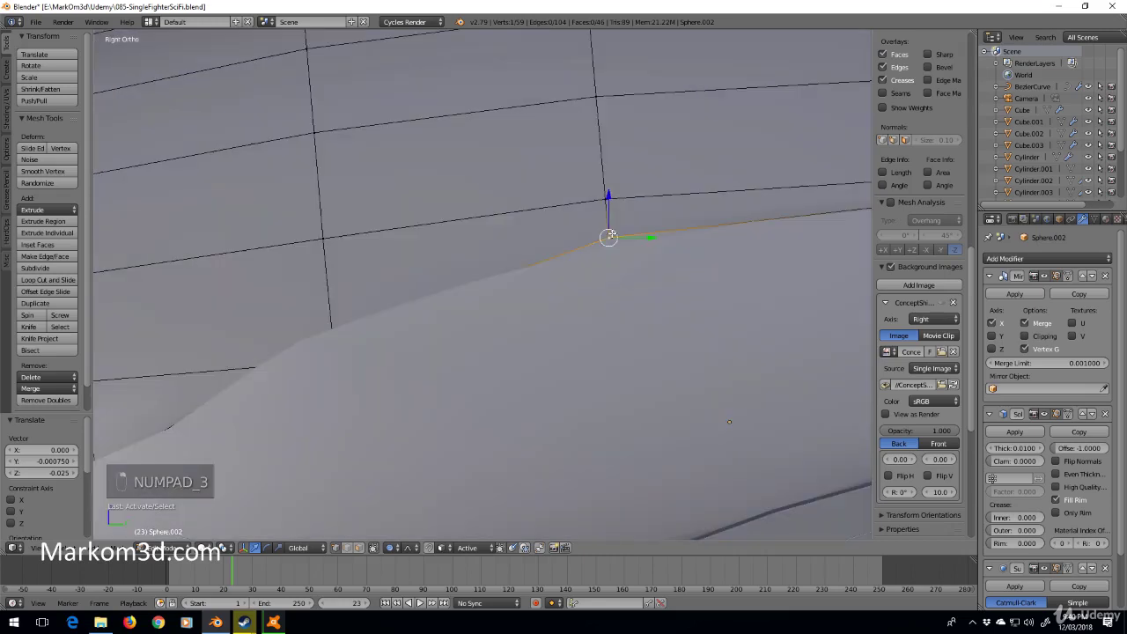
key("g")
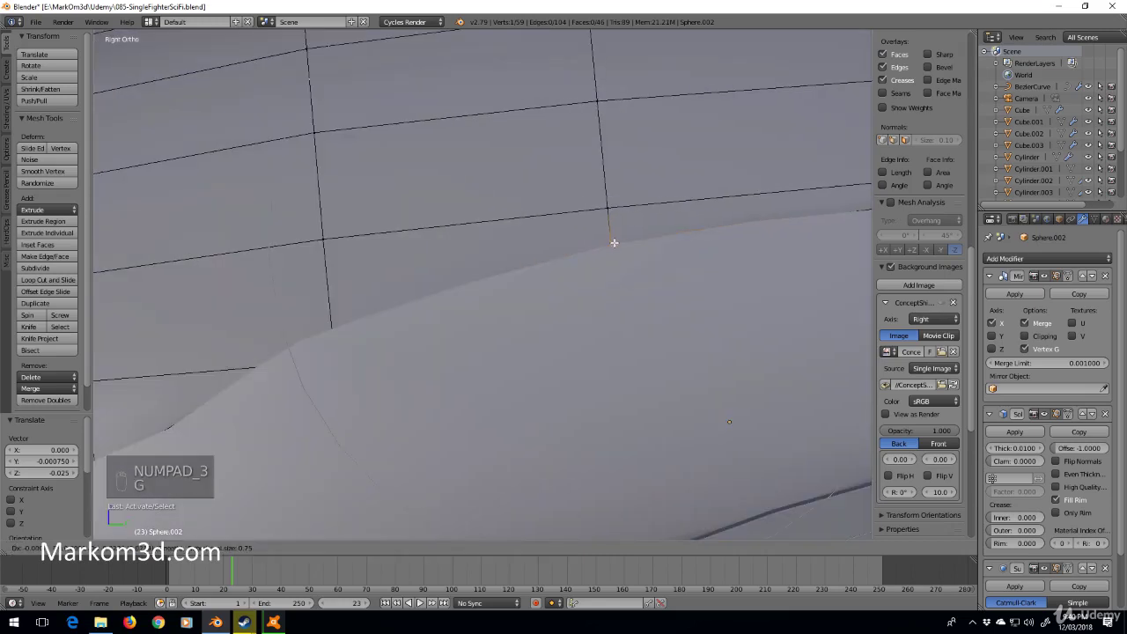
left_click(611, 247)
scroll(611, 246, "down", 2)
middle_click_drag(612, 247, 506, 253, "shift")
right_click(576, 263)
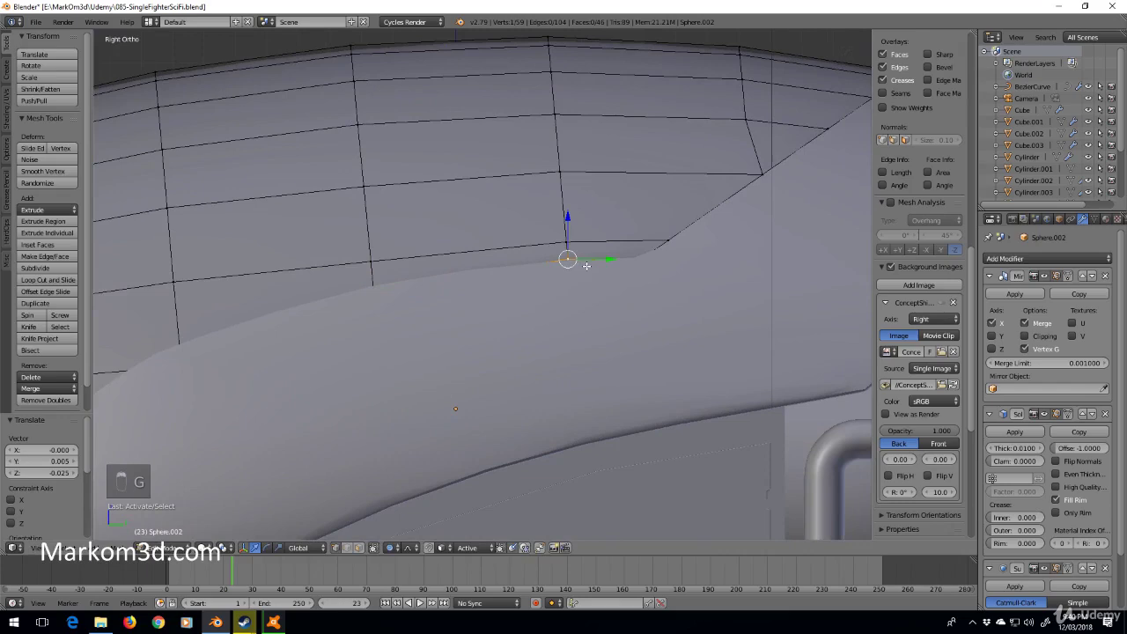
key("g")
left_click(579, 276)
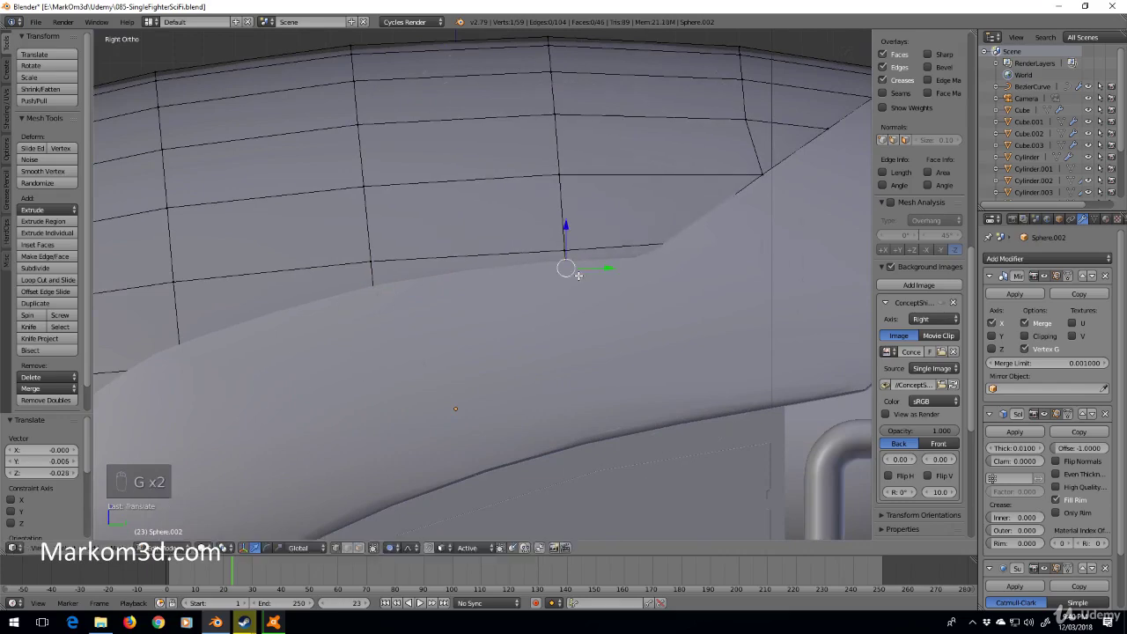
Move a further edge vertex, shift one along X, and view the whole ship
right_click(760, 173)
key("g")
left_click(790, 181)
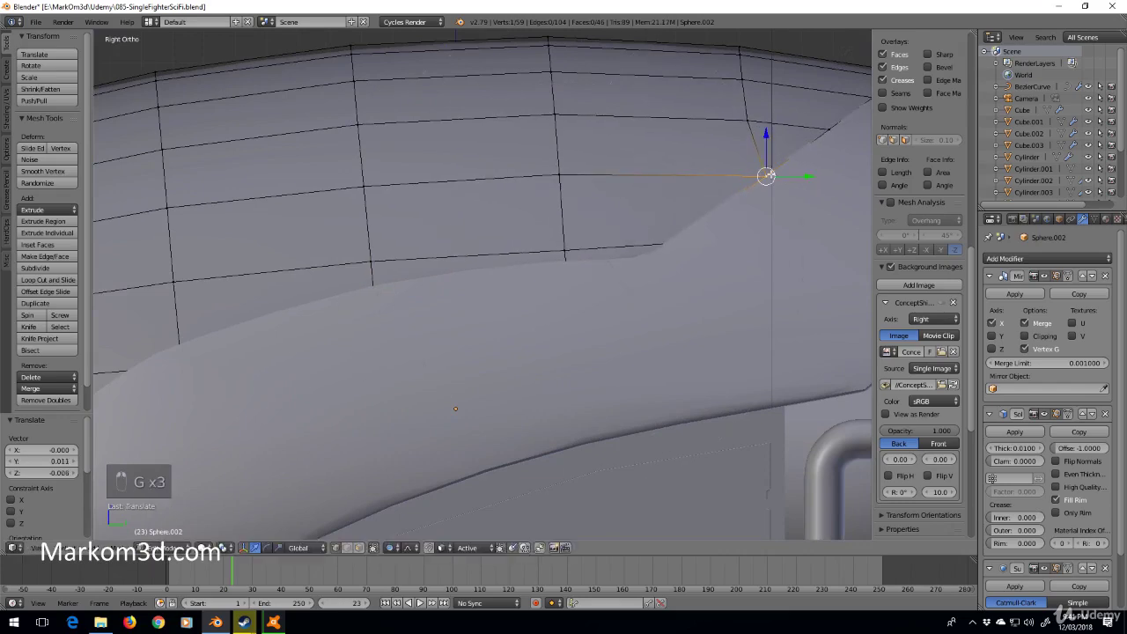
mouse_move(790, 181)
middle_mouse_down()
mouse_move(526, 266)
mouse_move(548, 324)
mouse_move(512, 310)
middle_mouse_up()
key("g")
key("x")
left_click(523, 261)
scroll(364, 297, "down", 5)
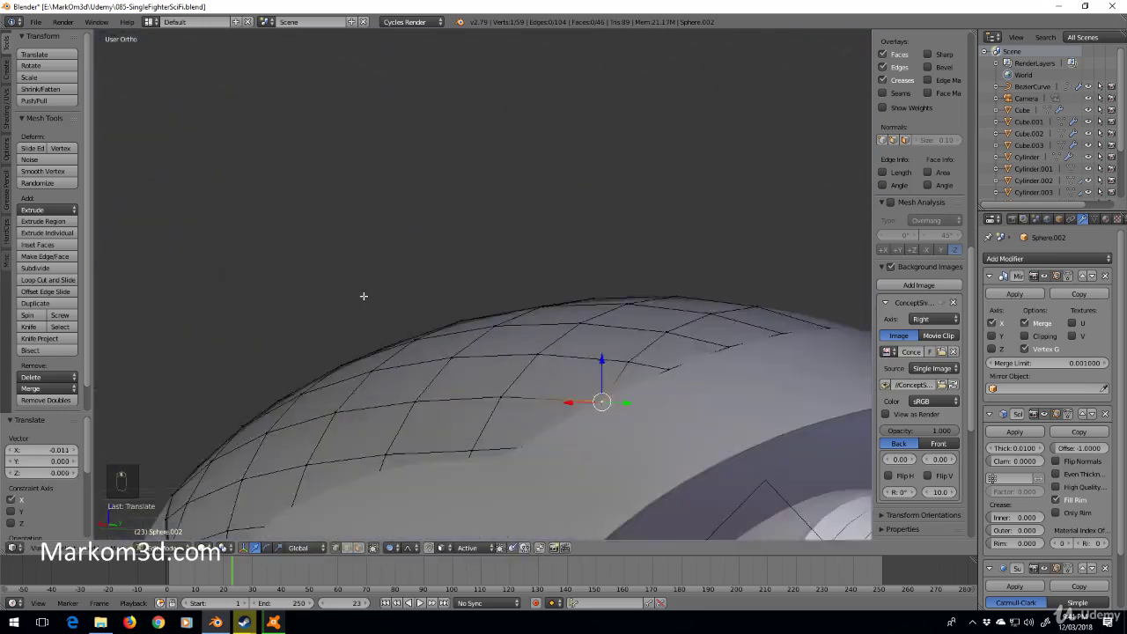
scroll(382, 327, "down", 3)
mouse_move(382, 326)
middle_mouse_down()
mouse_move(339, 398)
mouse_move(614, 382)
mouse_move(693, 393)
mouse_move(619, 393)
middle_mouse_up()
Leave Edit Mode and select the Sphere.001 dome, orbiting around its edge
key("Tab")
scroll(591, 402, "up", 5)
scroll(591, 402, "down", 5)
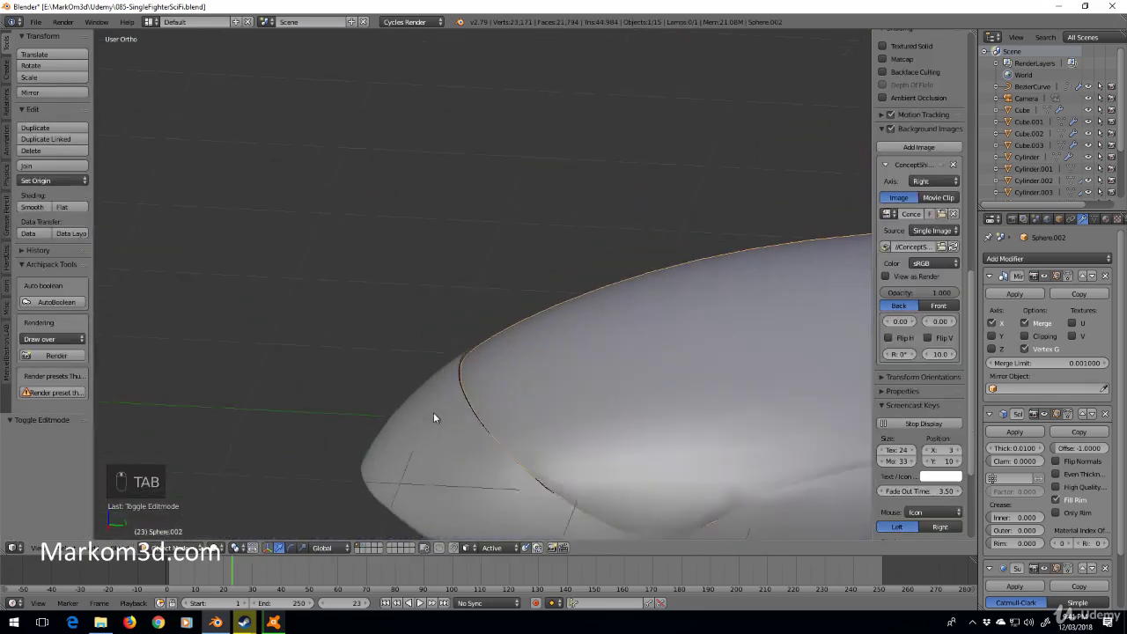
mouse_move(435, 415)
middle_mouse_down()
mouse_move(576, 455)
mouse_move(456, 294)
middle_mouse_up()
right_click(457, 289)
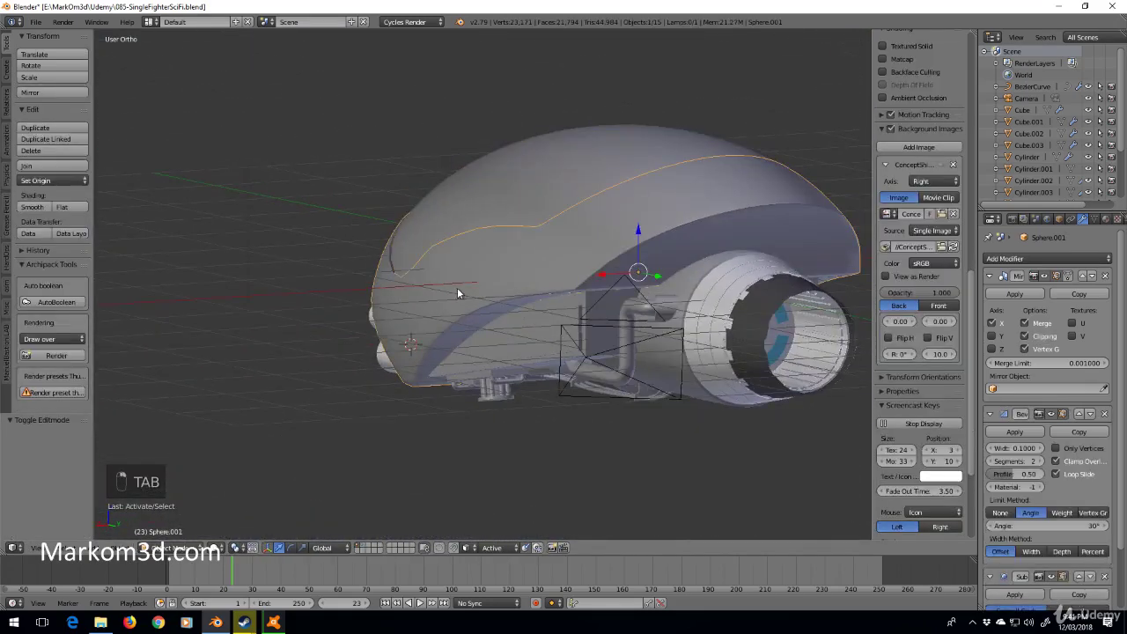
scroll(1055, 343, "down", 1)
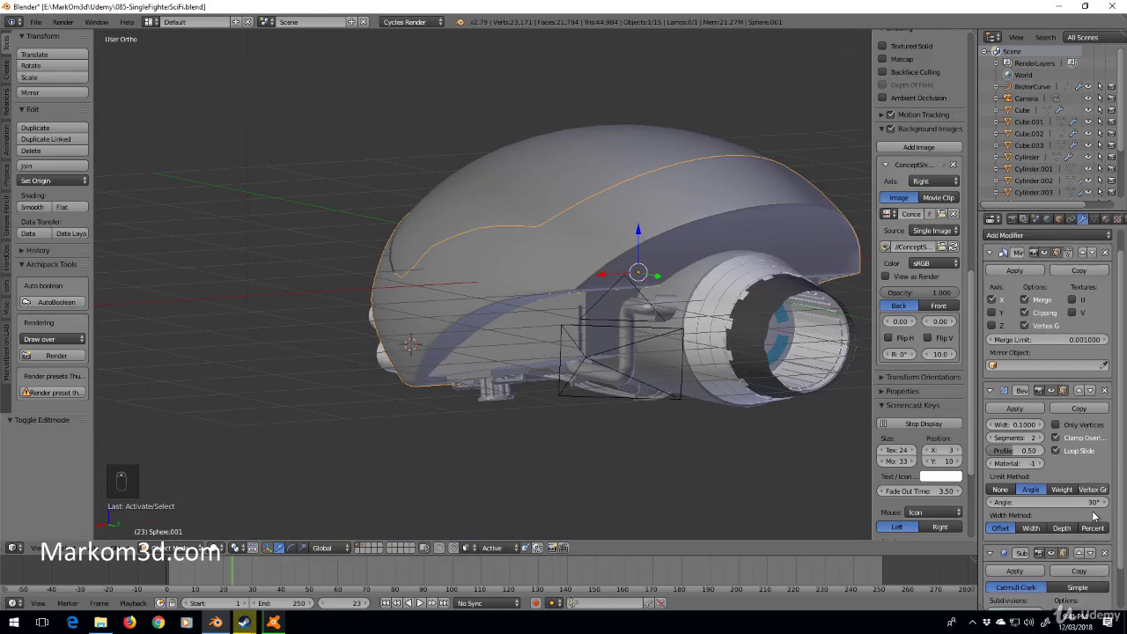
scroll(1055, 344, "down", 1)
mouse_move(633, 375)
middle_mouse_down()
mouse_move(748, 378)
mouse_move(586, 269)
mouse_move(499, 367)
middle_mouse_up()
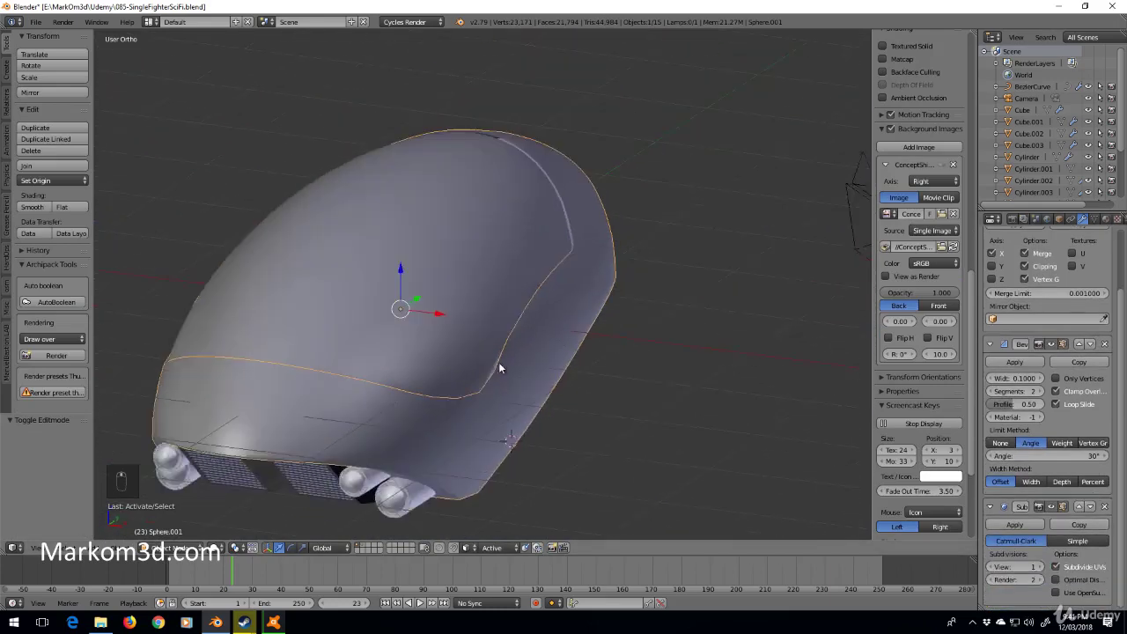
scroll(472, 406, "up", 5)
middle_click_drag(472, 405, 540, 347, "shift")
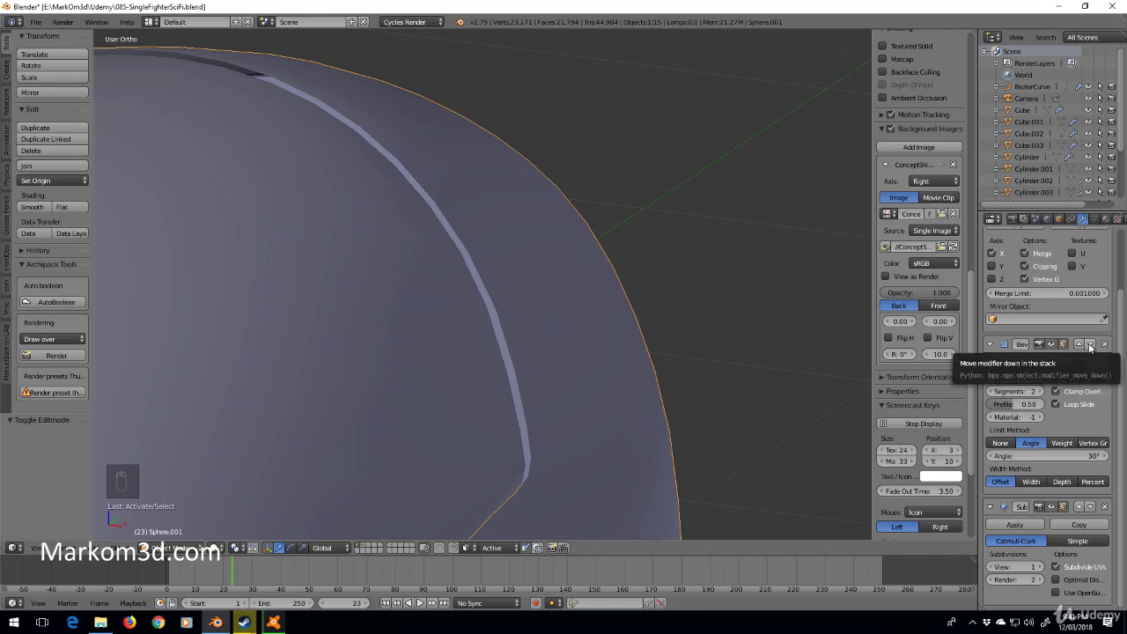
Move Sphere.001's Bevel modifier below Subdivision Surface, then back above it
left_click(1089, 346)
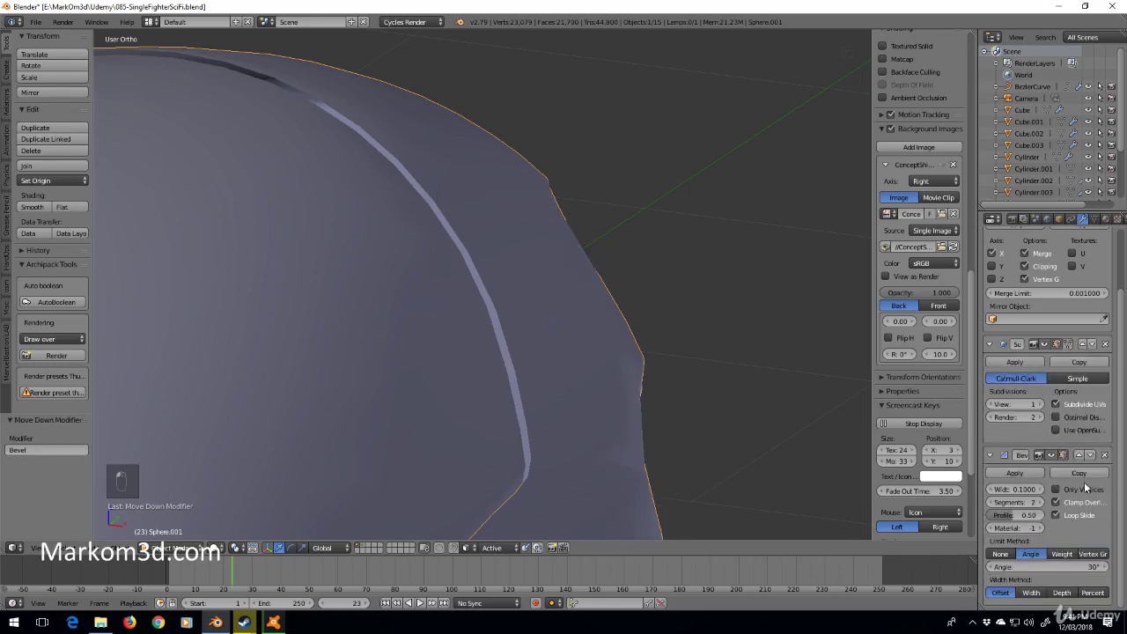
scroll(650, 378, "down", 5)
mouse_move(650, 378)
middle_mouse_down()
mouse_move(539, 372)
mouse_move(633, 369)
mouse_move(562, 343)
mouse_move(697, 353)
middle_mouse_up()
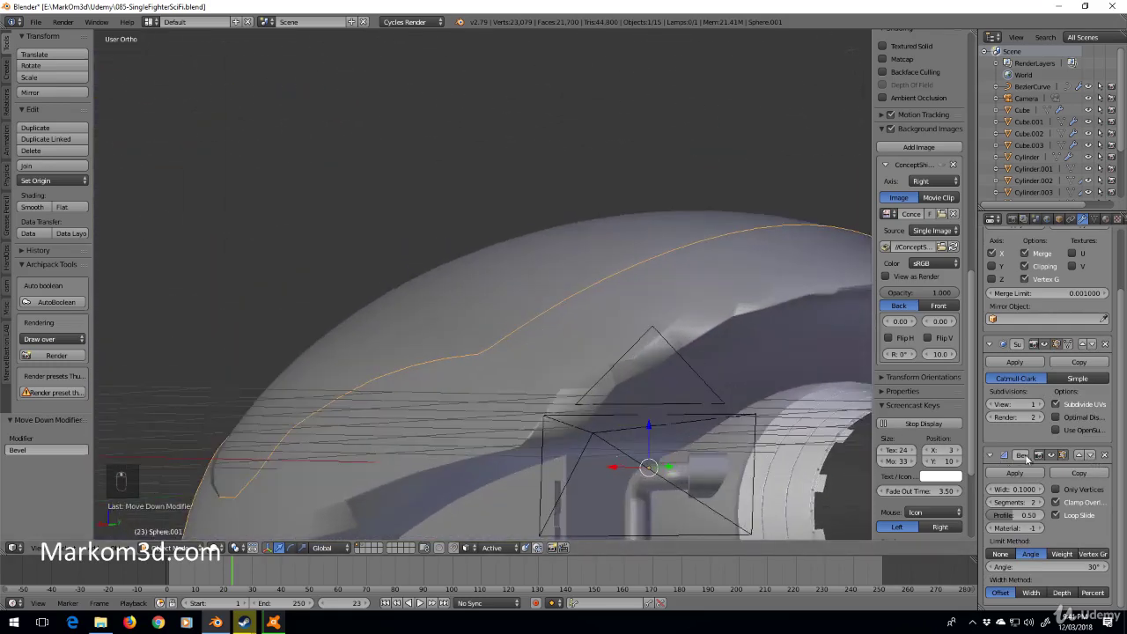
left_click(1079, 455)
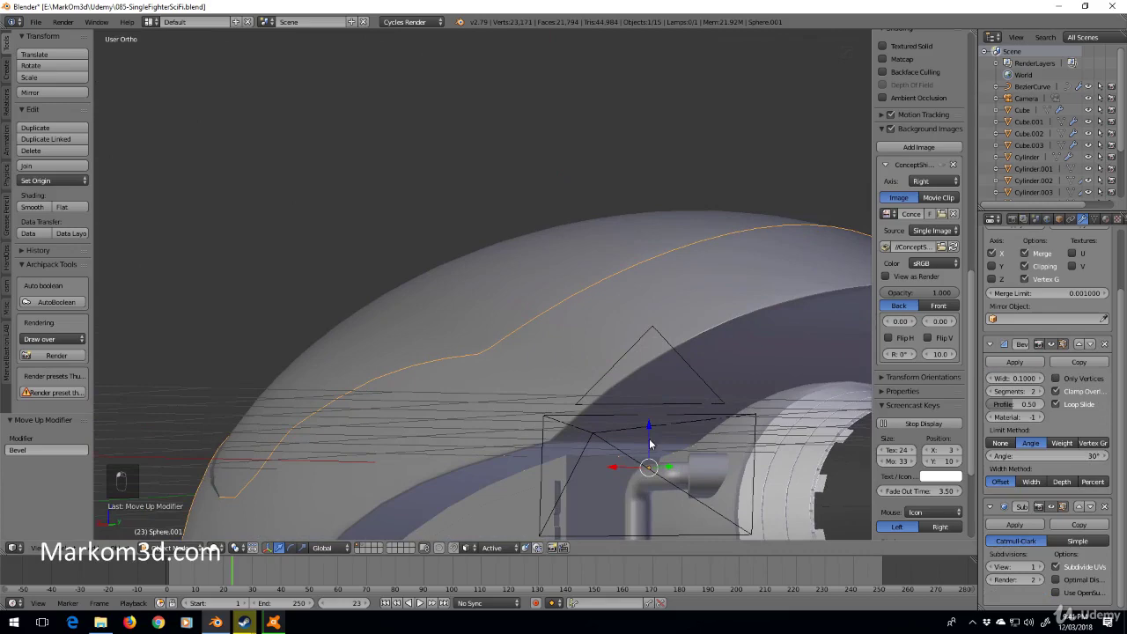
middle_click_drag(653, 445, 564, 426)
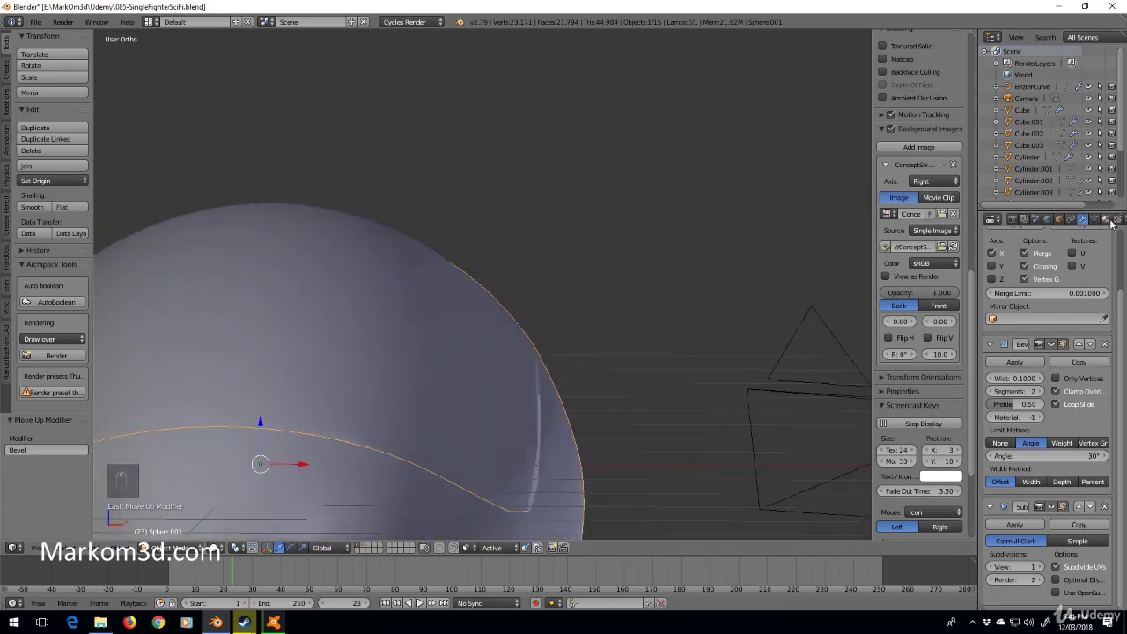
Add a Solidify modifier to the Sphere.001 shell and inspect the solidified edge
scroll(1043, 264, "up", 3)
left_click(1042, 260)
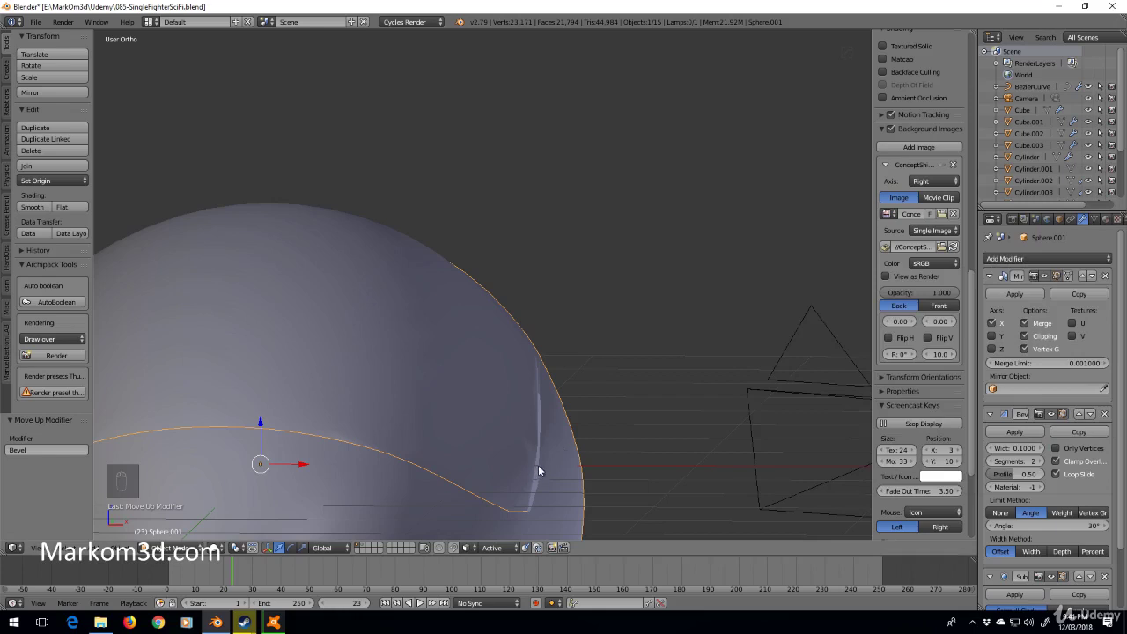
left_click(1042, 258)
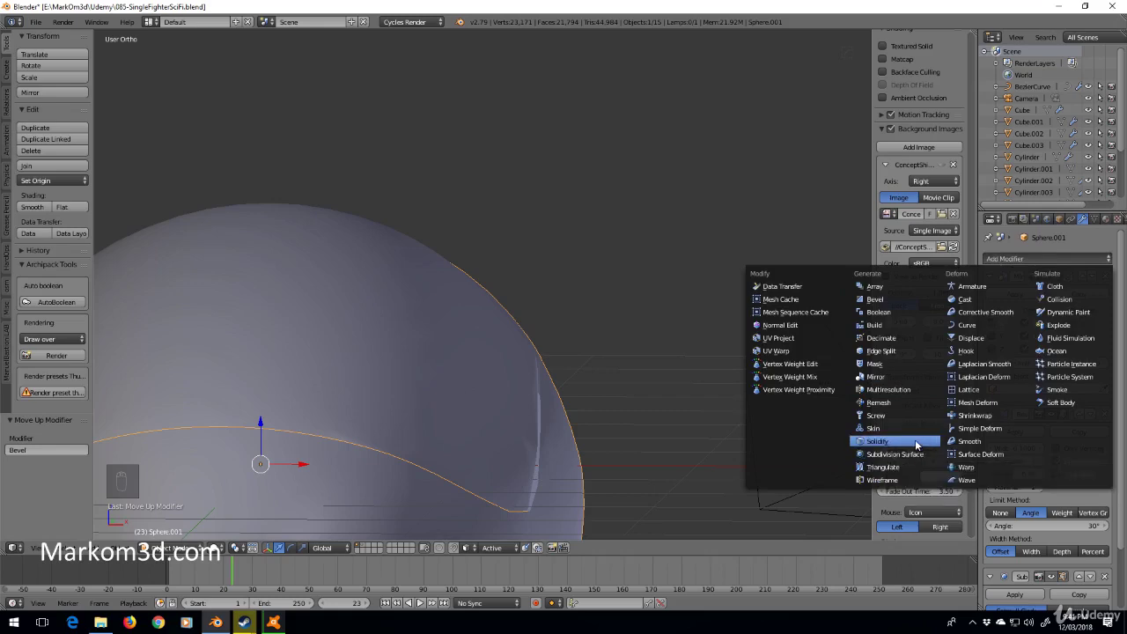
left_click(878, 441)
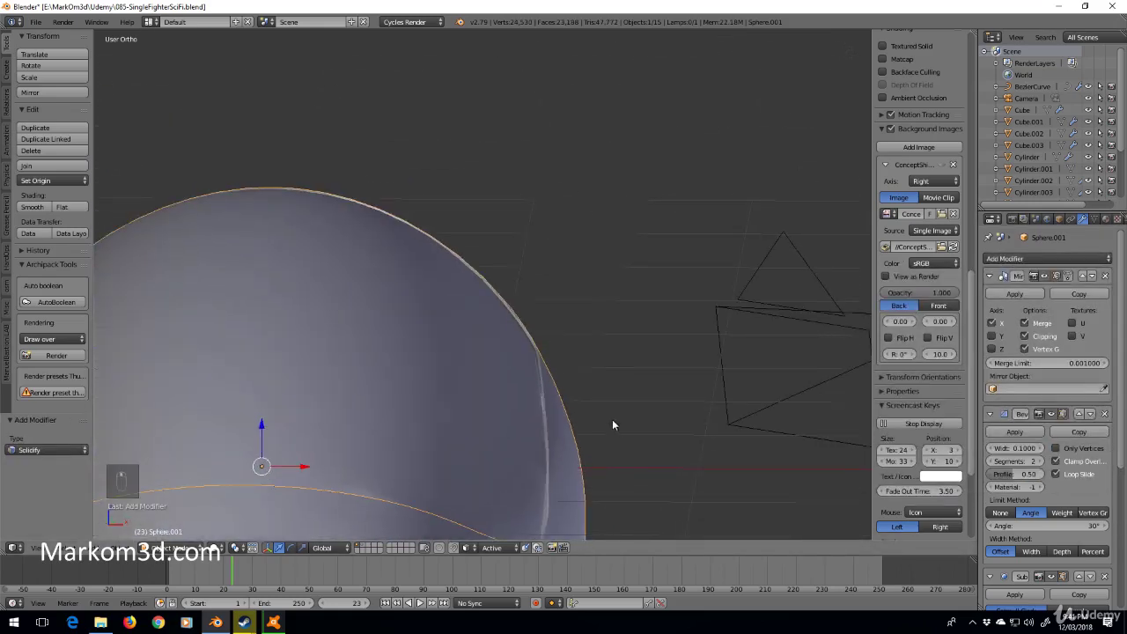
scroll(501, 352, "up", 3)
scroll(411, 355, "up", 2)
scroll(445, 344, "up", 2)
scroll(482, 349, "up", 1)
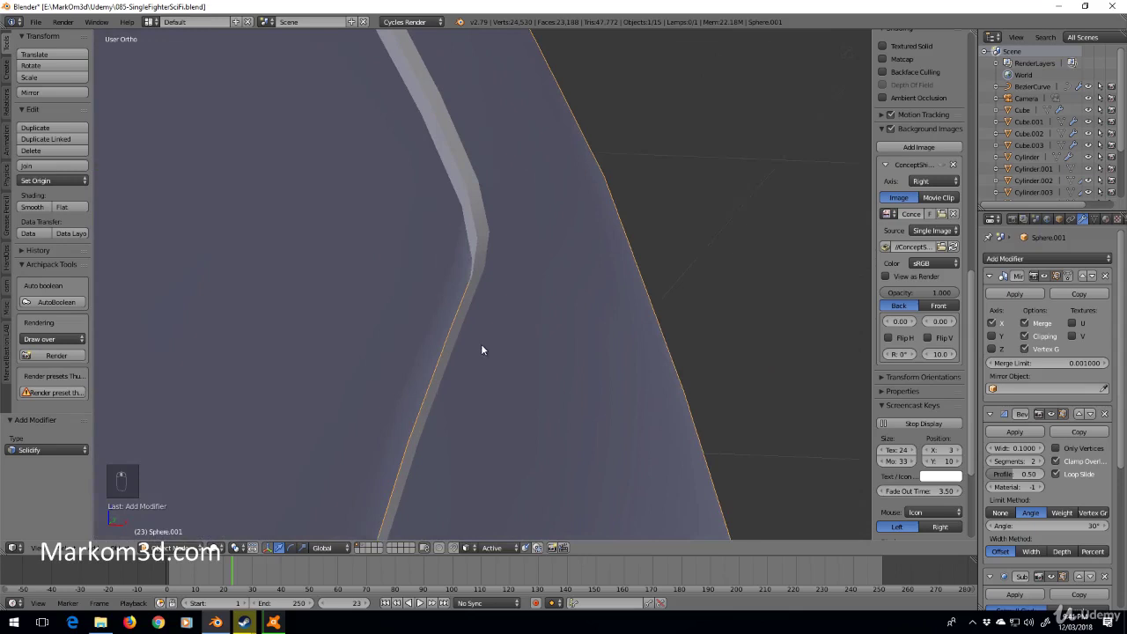
middle_click_drag(482, 349, 461, 293)
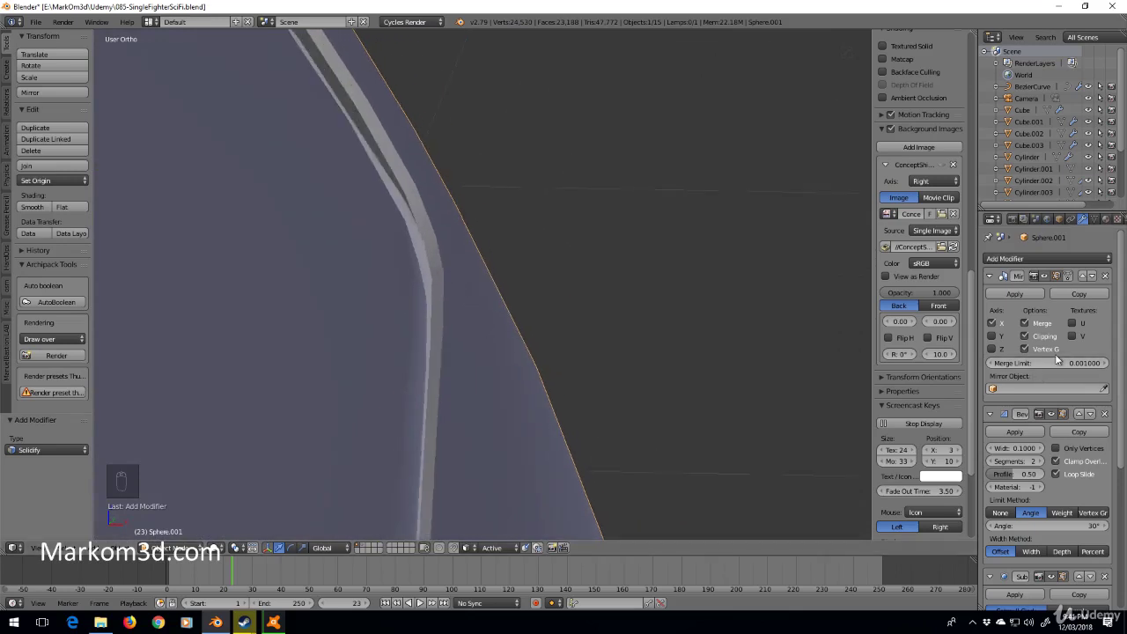
scroll(1057, 357, "down", 3)
scroll(1067, 550, "down", 3)
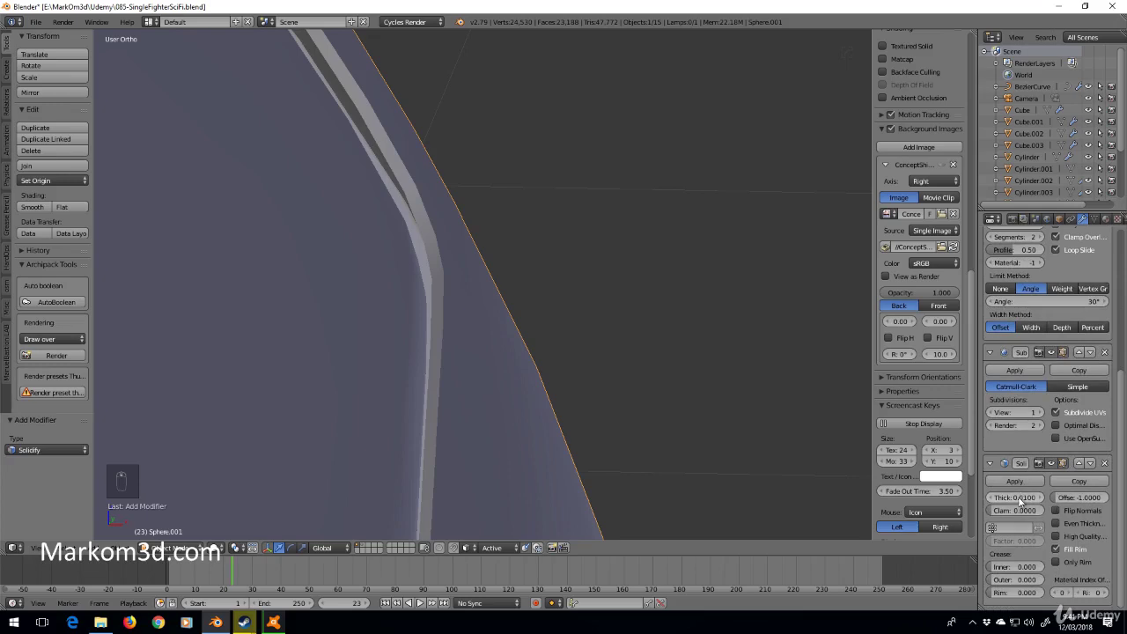
Raise the Solidify thickness to about 0.034 and view the whole ship
mouse_move(1025, 498)
left_mouse_down()
mouse_move(1009, 498)
mouse_move(1044, 498)
left_mouse_up()
scroll(513, 417, "down", 5)
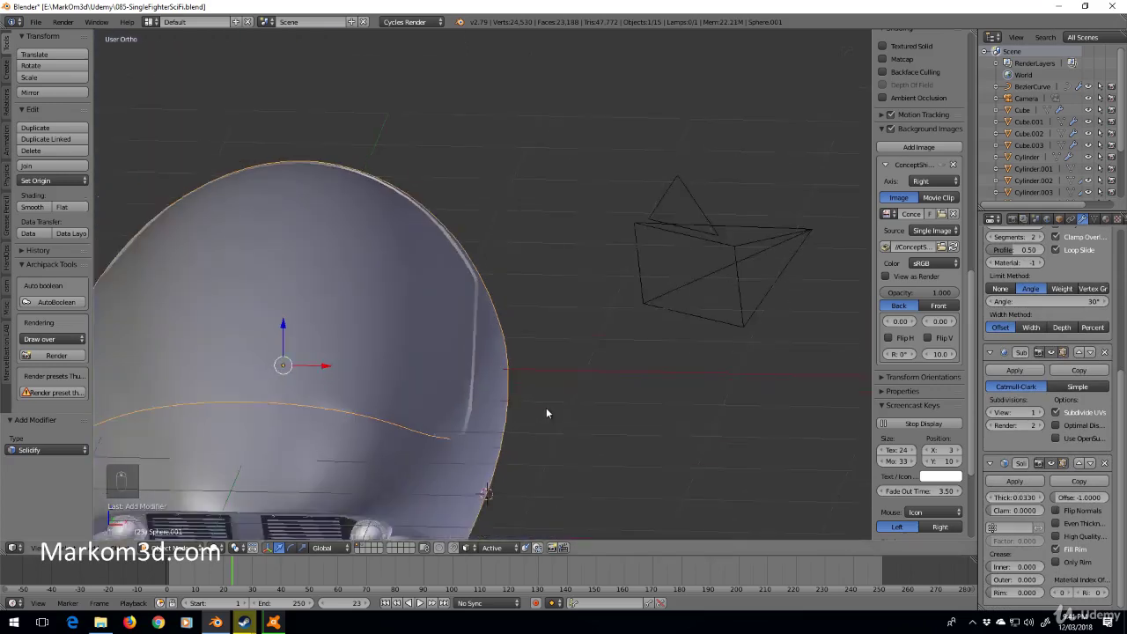
mouse_move(546, 408)
middle_mouse_down()
mouse_move(361, 435)
mouse_move(387, 393)
middle_mouse_up()
scroll(412, 372, "up", 5)
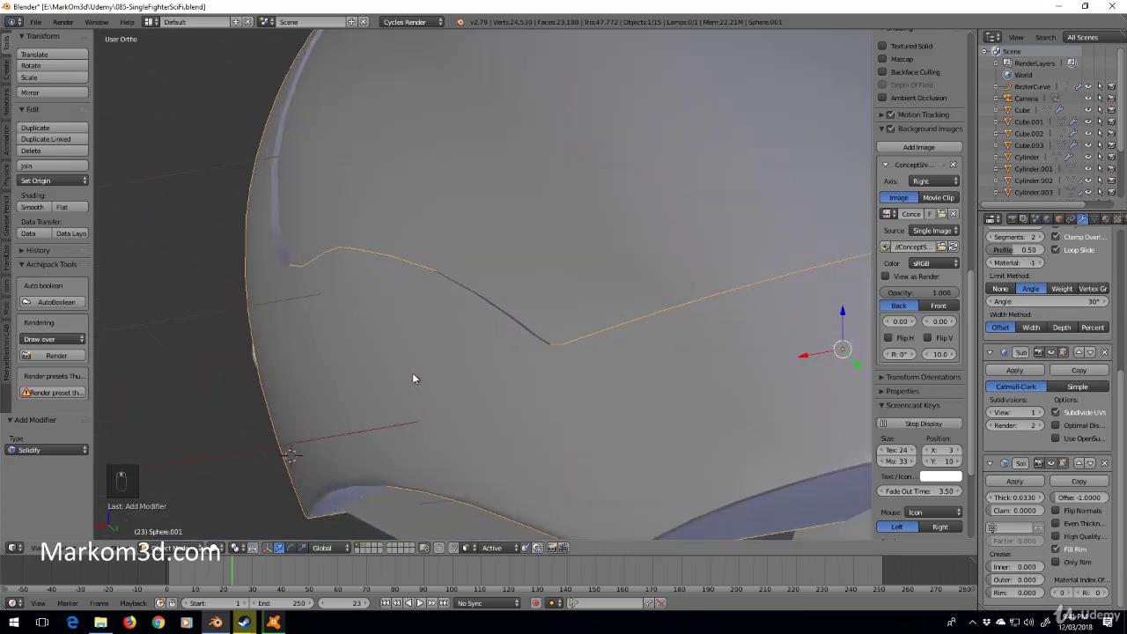
scroll(412, 372, "up", 4)
scroll(496, 324, "up", 3)
scroll(460, 322, "down", 2)
middle_click_drag(458, 314, 690, 287)
scroll(545, 341, "down", 5)
Select the Sphere.002 canopy and frame the view on it
key("z")
key("z")
key("z")
key("Tab")
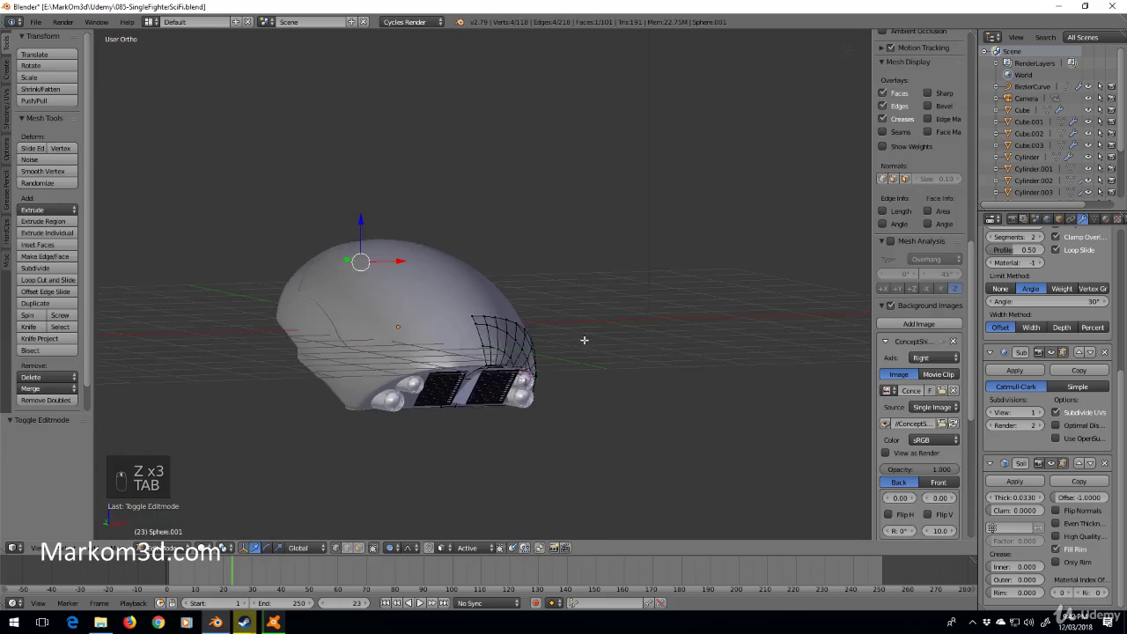
middle_click_drag(545, 342, 486, 352)
key("Tab")
right_click(393, 299)
key("KP_Decimal")
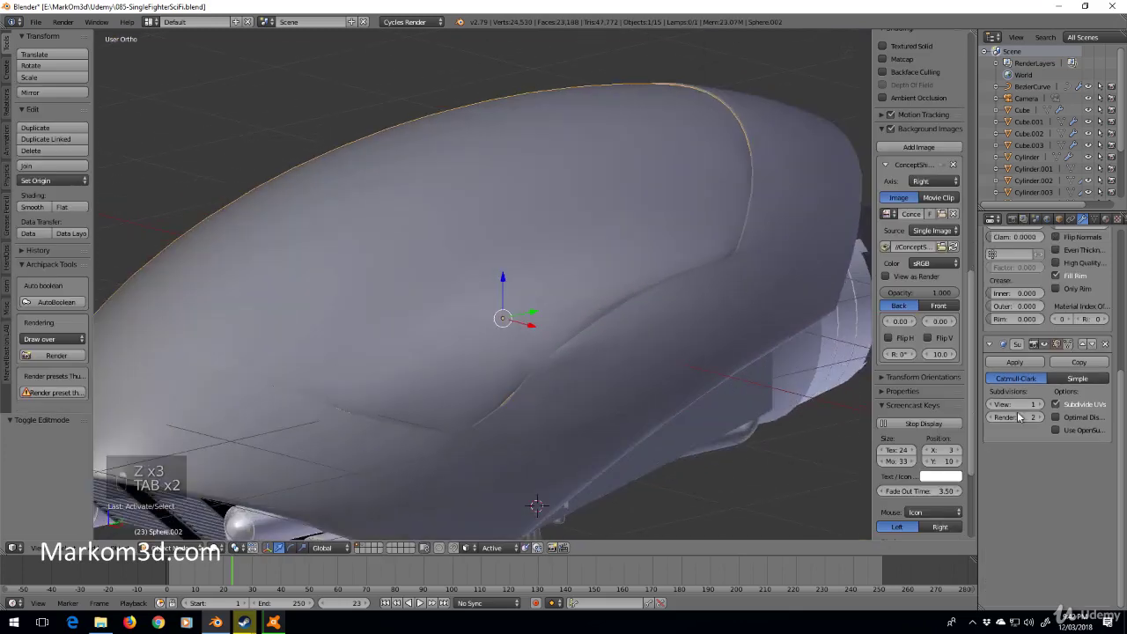
mouse_move(669, 406)
middle_mouse_down()
mouse_move(617, 362)
mouse_move(629, 379)
middle_mouse_up()
scroll(498, 385, "up", 5)
Enter Edit Mode in wireframe and nudge a lower-edge canopy vertex slightly down
key("Tab")
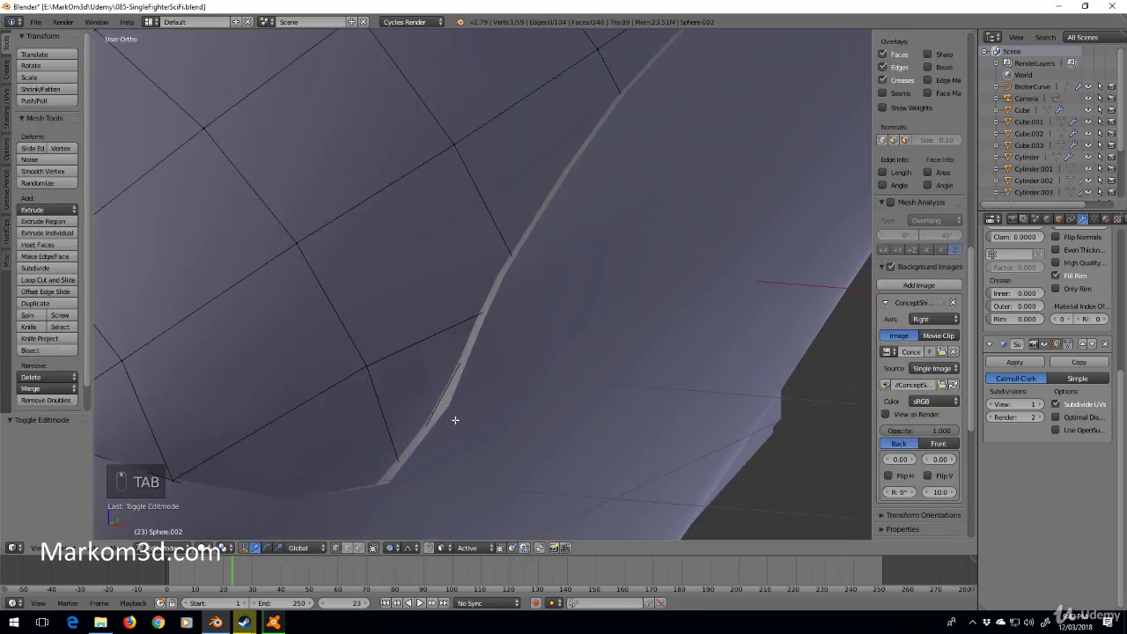
right_click(407, 466)
key("z")
key("z")
left_click_drag(404, 429, 402, 432)
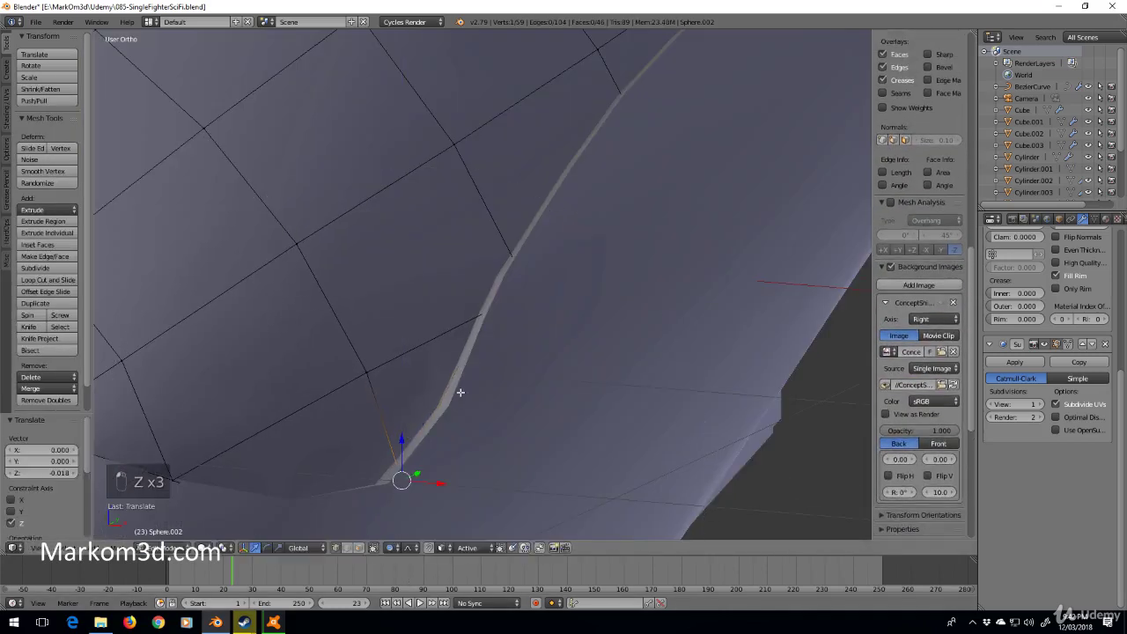
right_click(490, 325)
key("z")
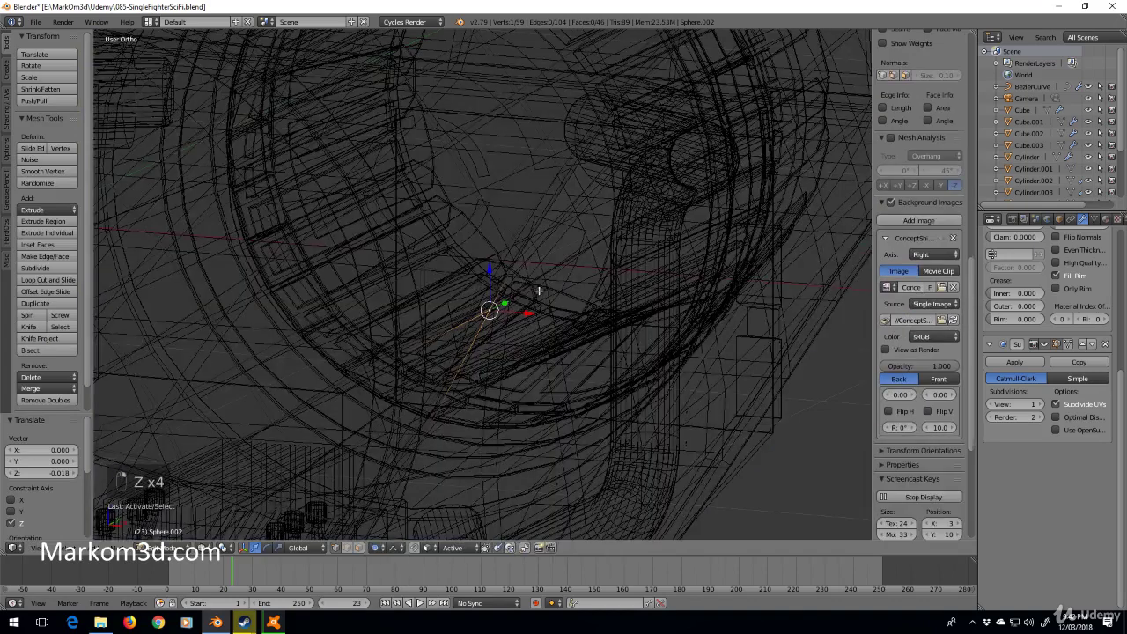
key("a")
key("a")
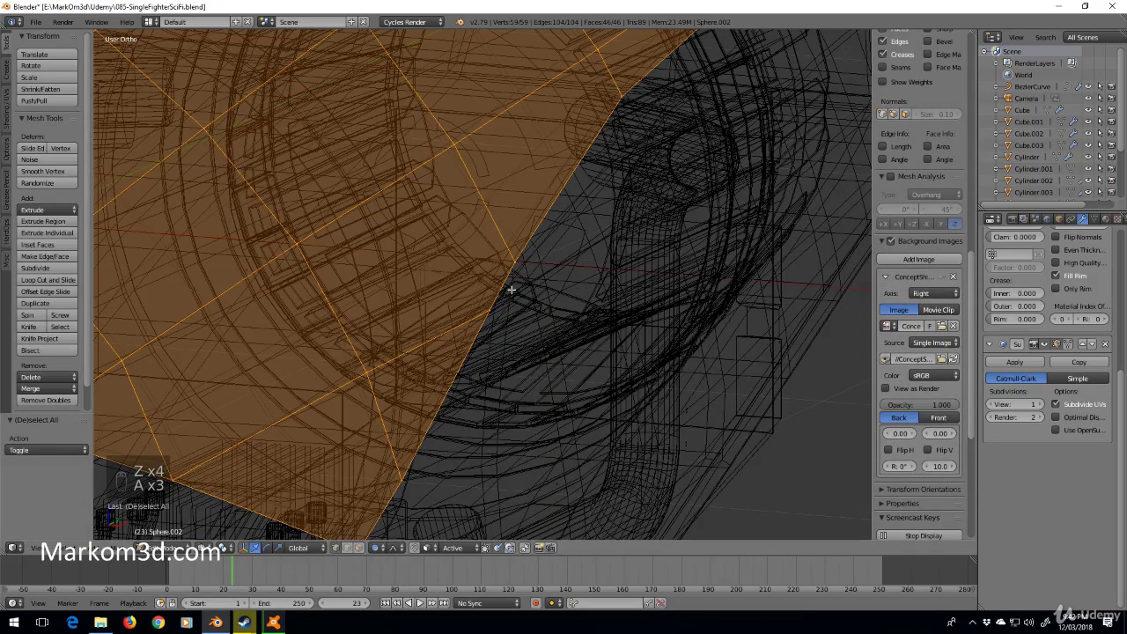
Lower another canopy vertex 0.012 along Z, then select the edge to merge
right_click(509, 272)
key("g")
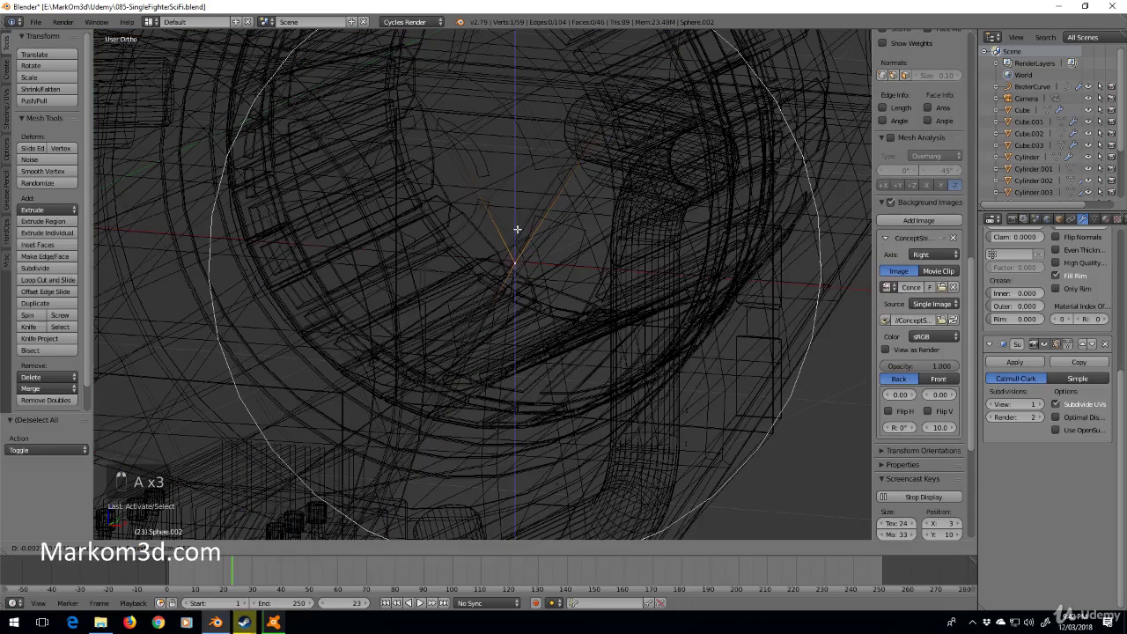
key("z")
left_click(516, 233)
key("z")
key("z")
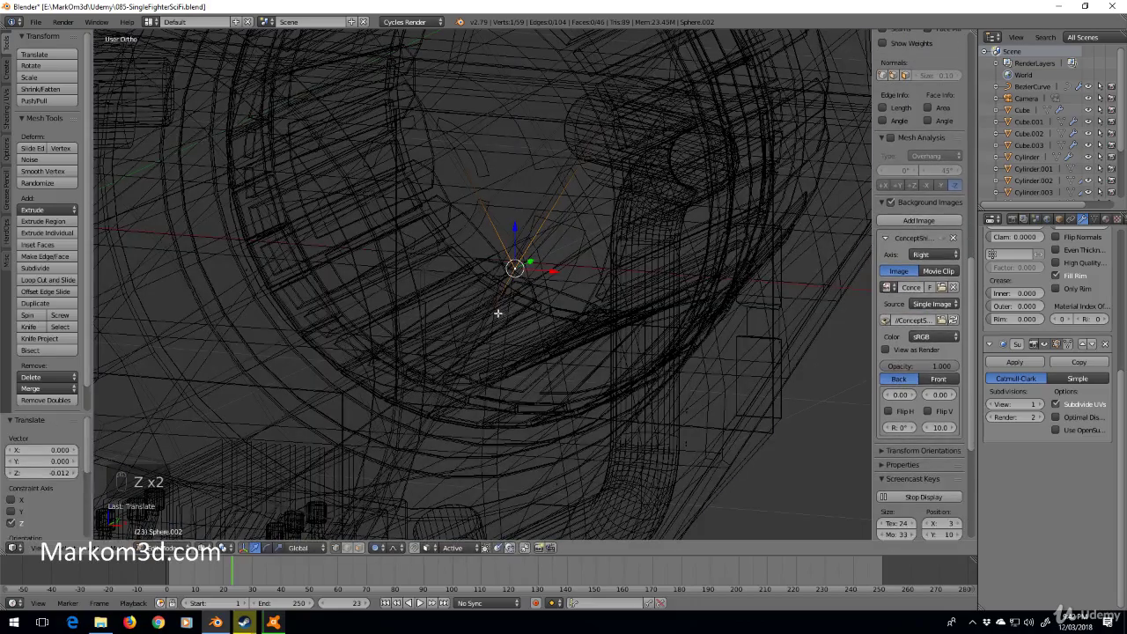
key("a")
key("a")
key("a")
mouse_move(509, 261)
middle_mouse_down()
mouse_move(402, 299)
mouse_move(606, 329)
mouse_move(528, 402)
middle_mouse_up()
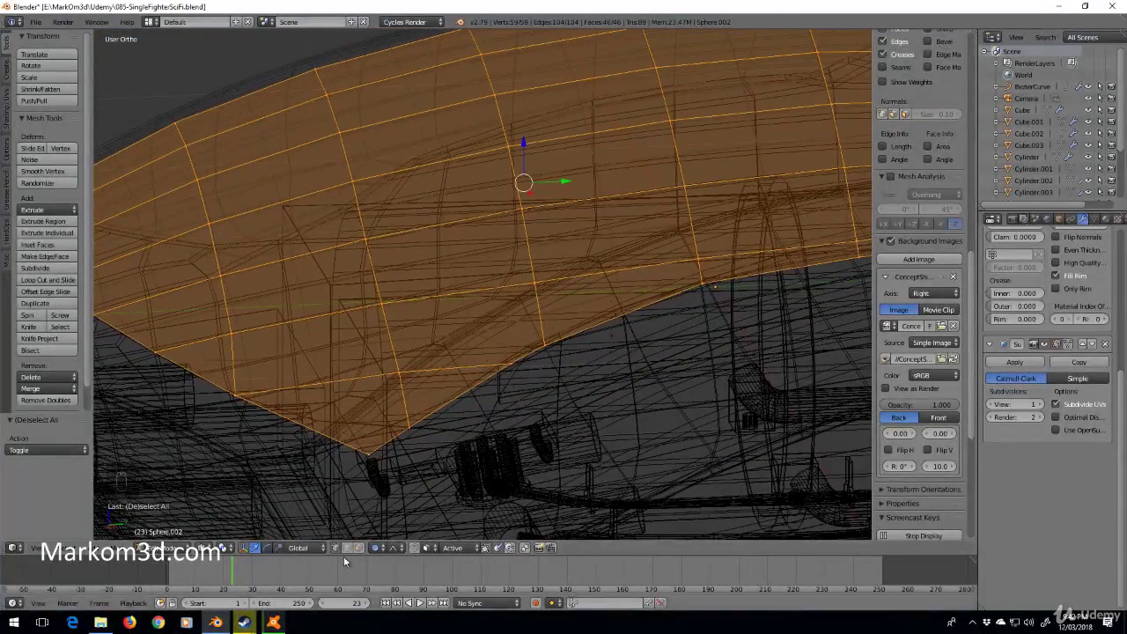
right_click(533, 350)
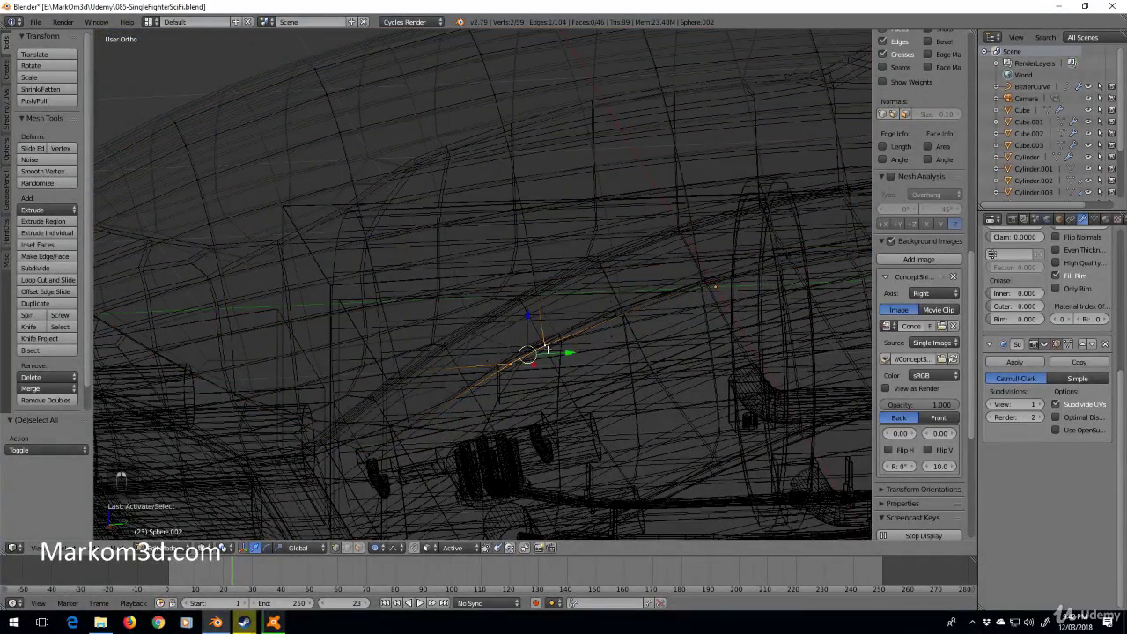
Merge the two edge vertices At Last with Alt+M
key("alt+m")
left_click(524, 330)
key("z")
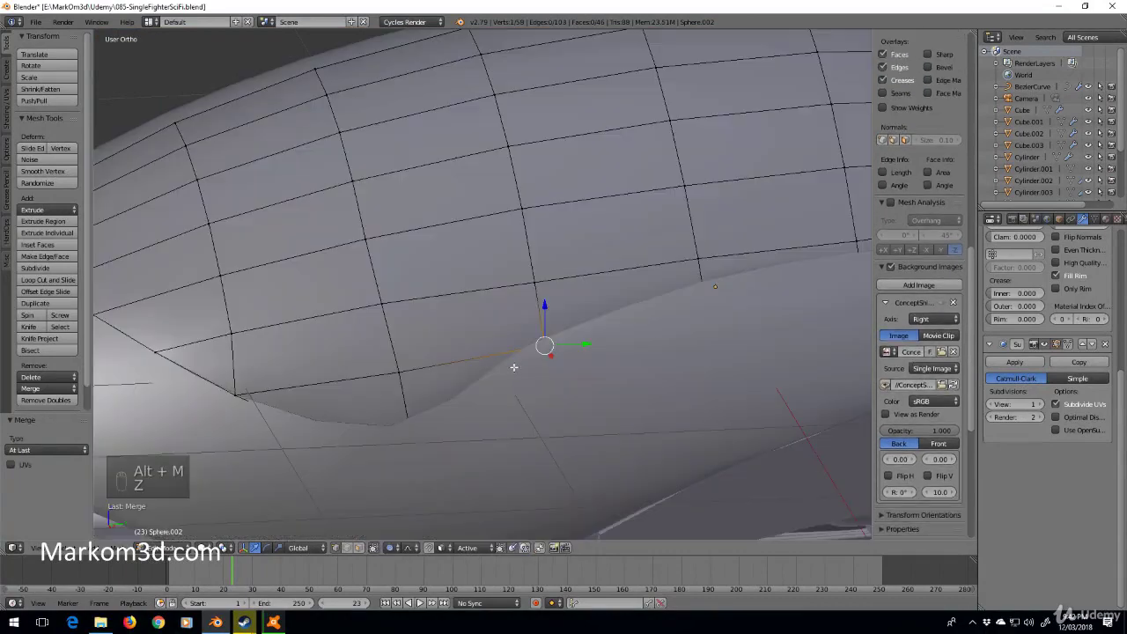
key("z")
Use Select Faces by Sides to check the canopy for triangles and n-gons, then exit Edit Mode
key("a")
key("a")
scroll(423, 365, "down", 4)
key("a")
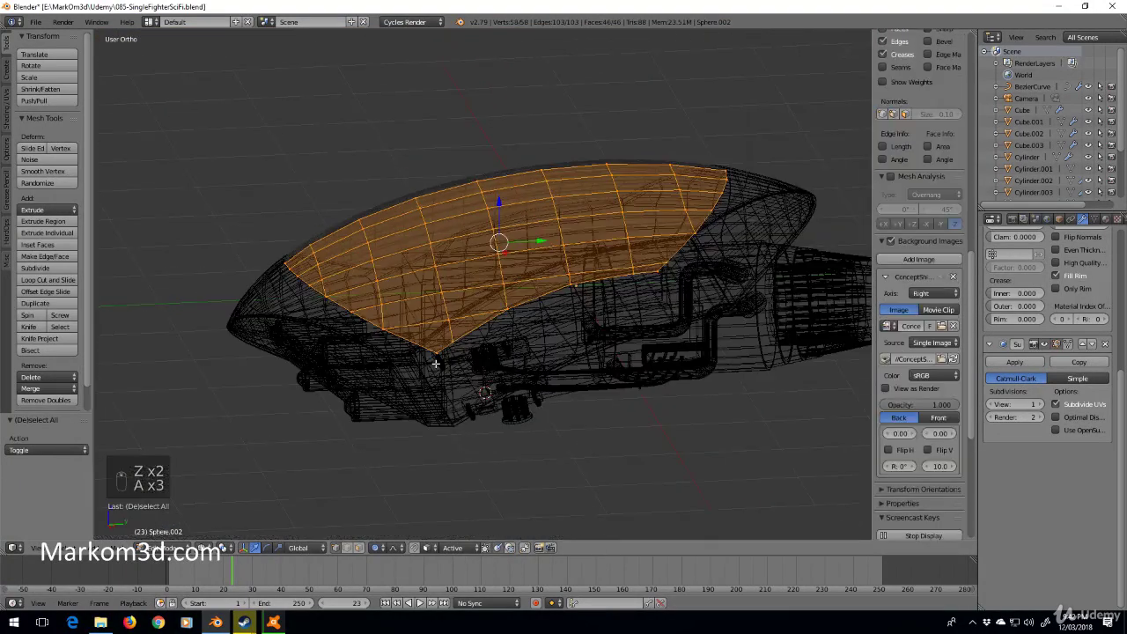
key("a")
key("space")
left_click(502, 334)
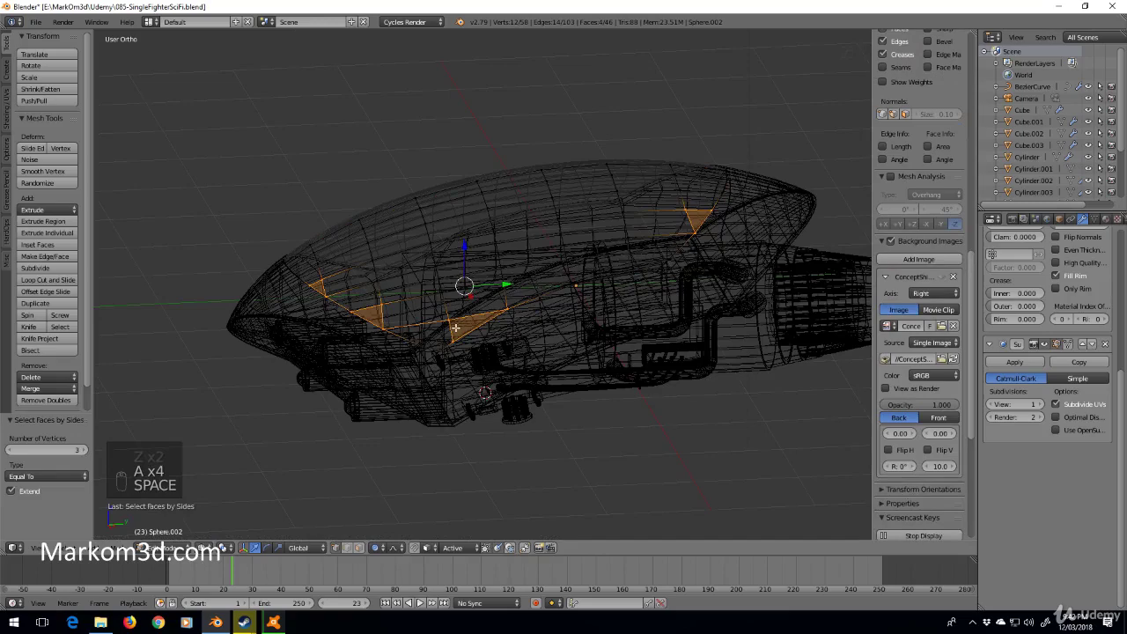
middle_click_drag(461, 324, 423, 317)
left_click(85, 451)
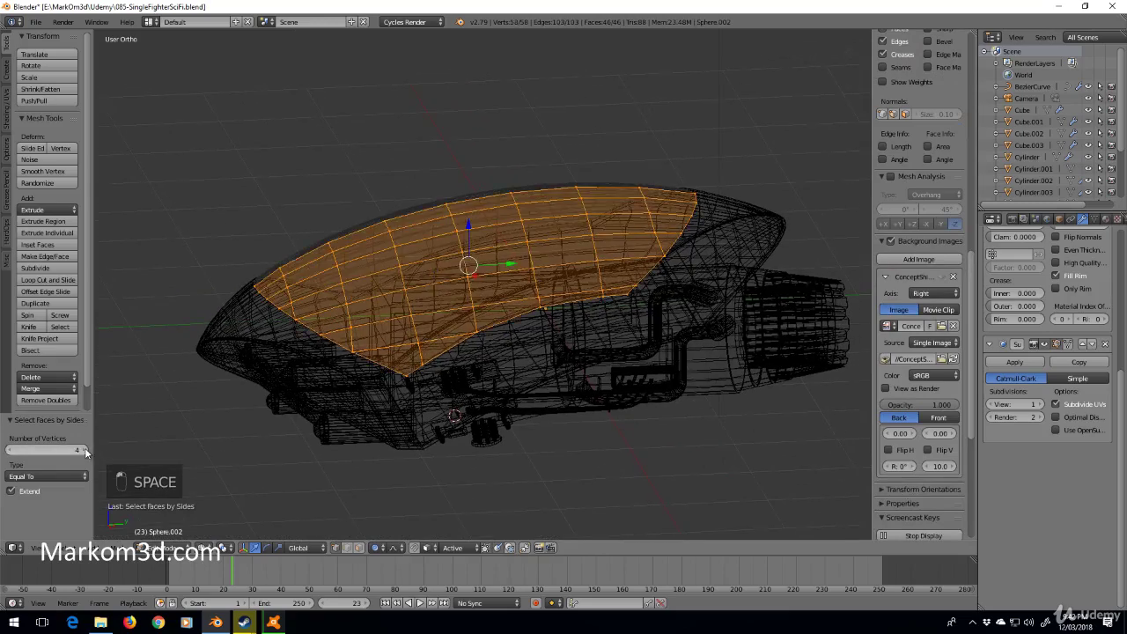
middle_click_drag(370, 379, 423, 407)
scroll(423, 407, "up", 3)
key("z")
key("z")
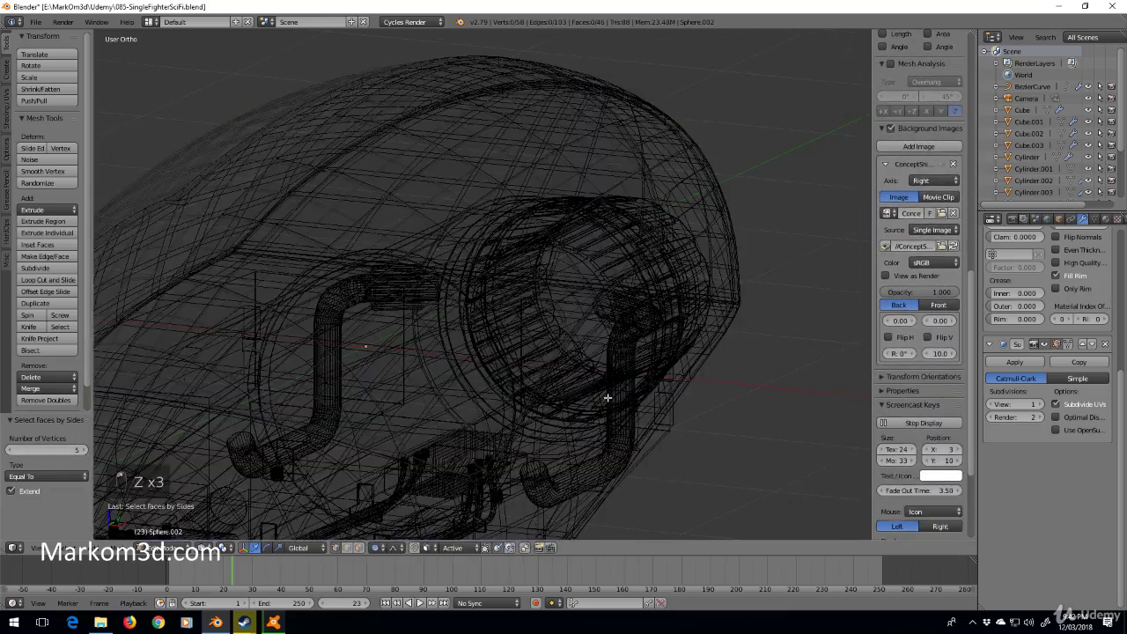
key("z")
key("Tab")
scroll(570, 339, "down", 5)
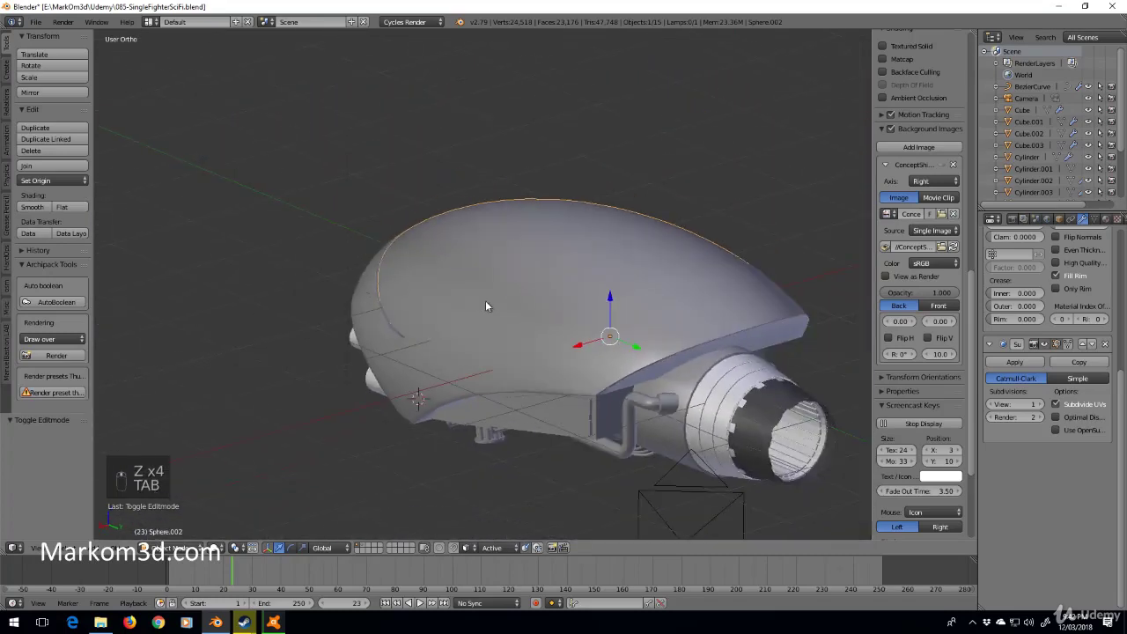
mouse_move(485, 300)
middle_mouse_down()
mouse_move(624, 284)
mouse_move(458, 255)
middle_mouse_up()
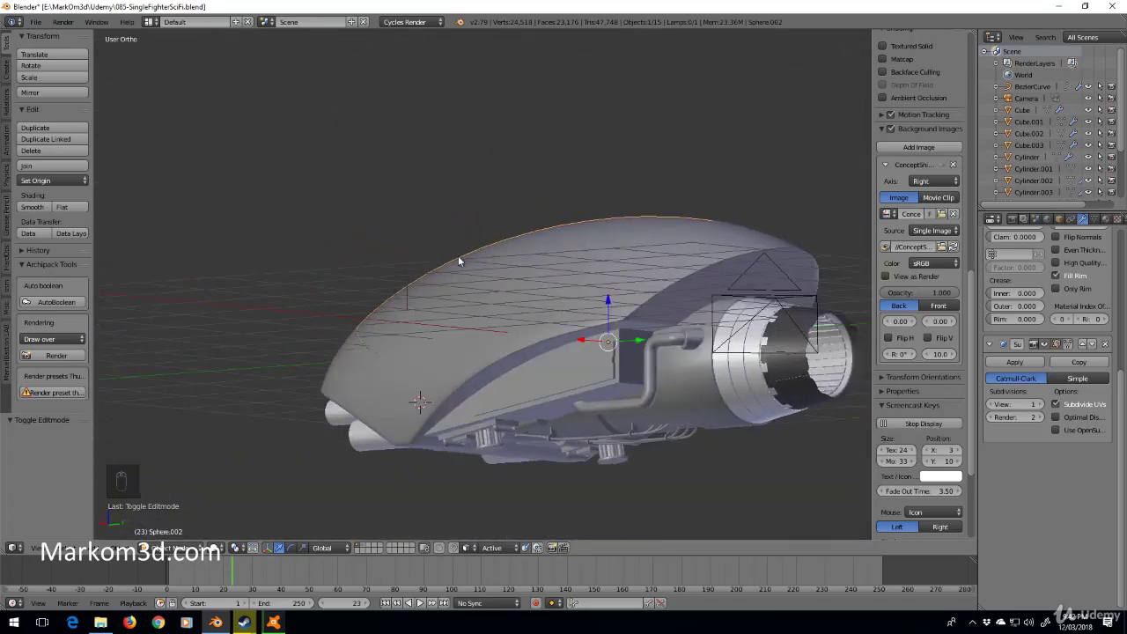
mouse_move(552, 283)
middle_mouse_down()
mouse_move(515, 249)
mouse_move(493, 257)
middle_mouse_up()
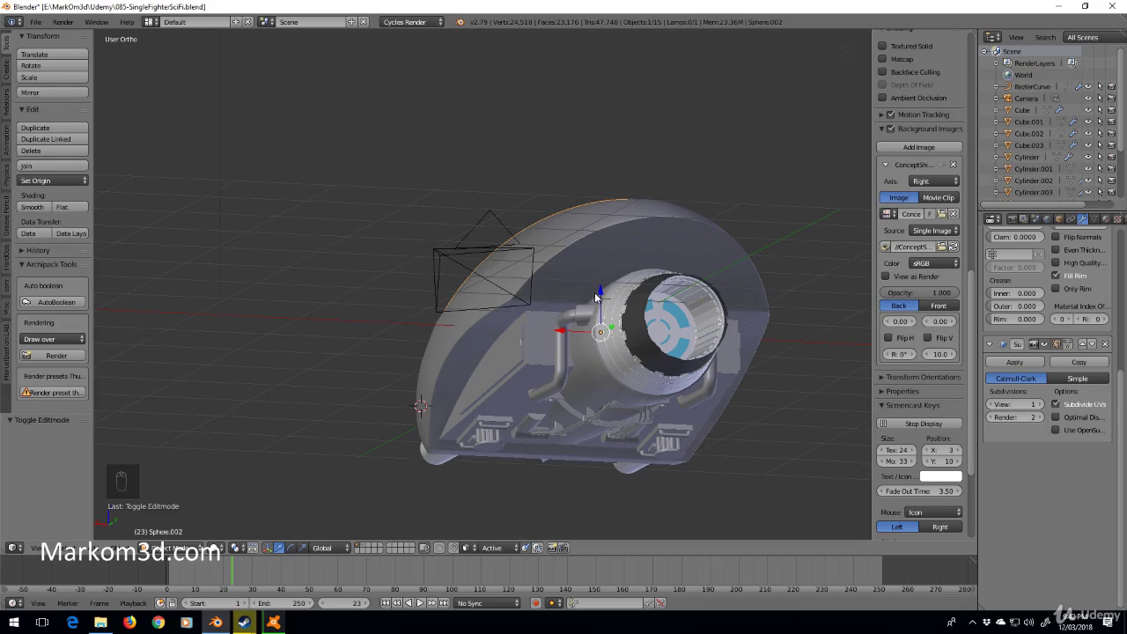
middle_click_drag(560, 305, 714, 326)
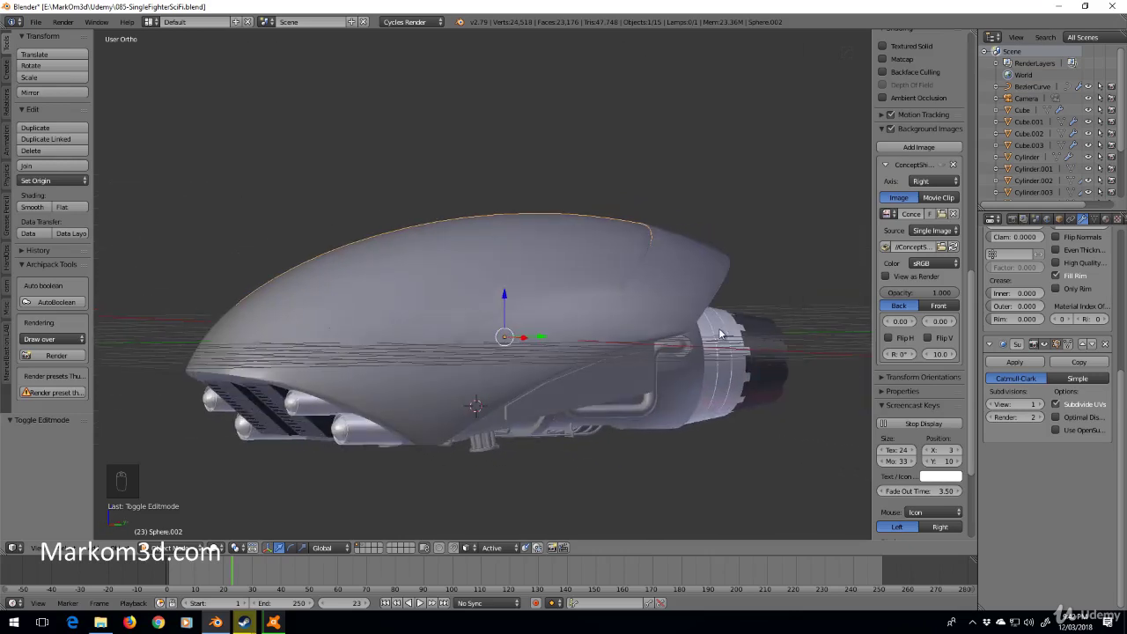
middle_click_drag(701, 335, 643, 344)
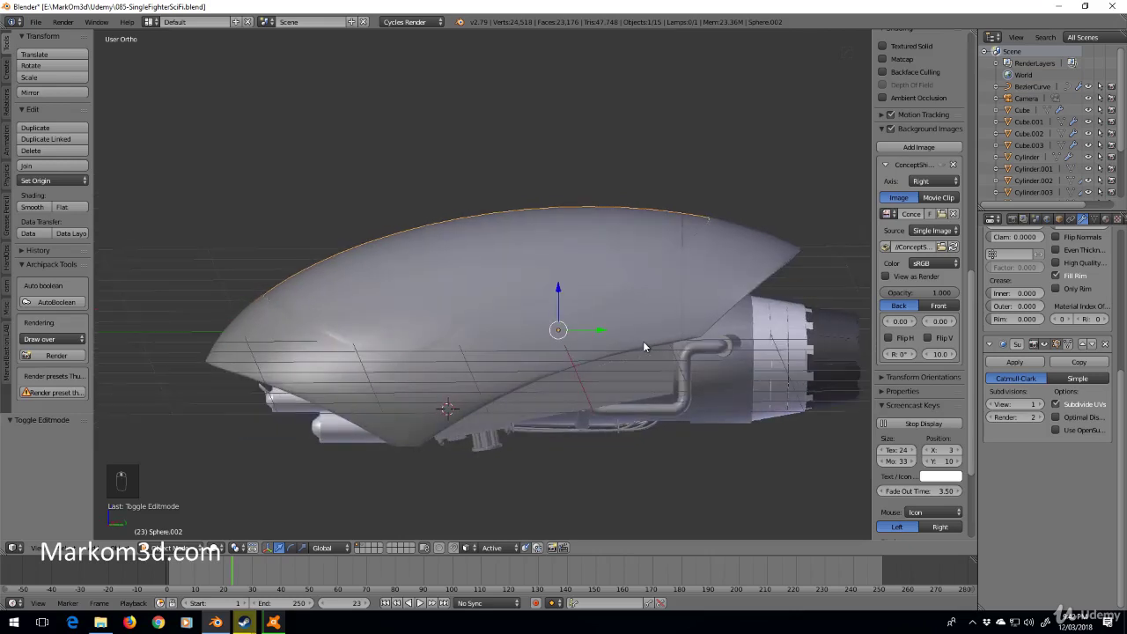
mouse_move(719, 334)
middle_mouse_down()
mouse_move(639, 335)
mouse_move(795, 345)
mouse_move(419, 359)
middle_mouse_up()
middle_click_drag(342, 296, 344, 279)
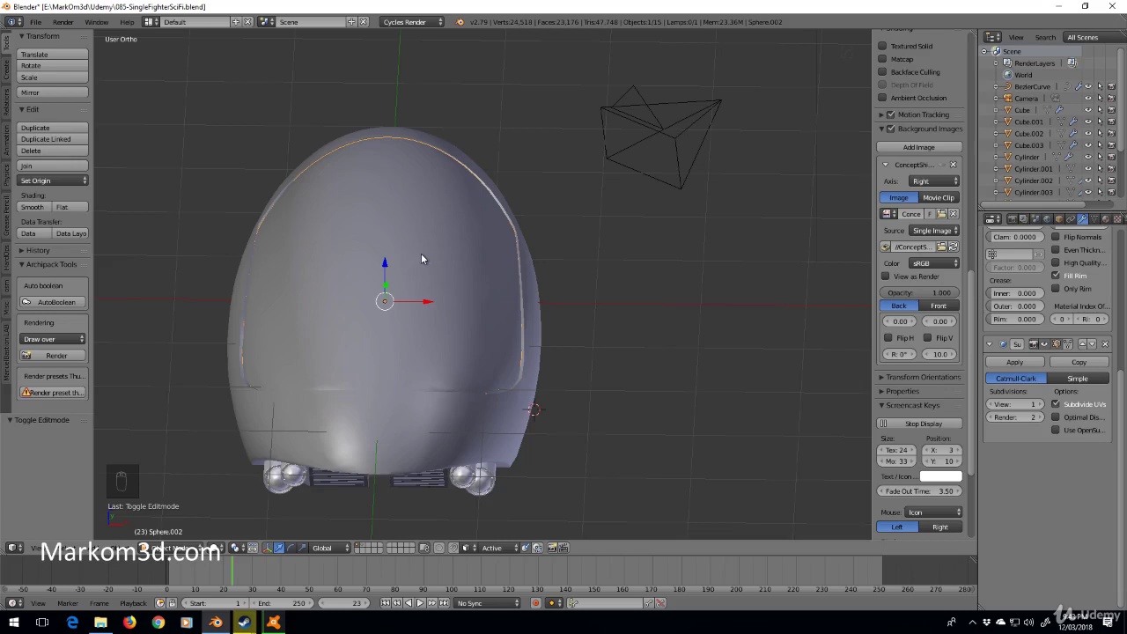
key("KP_3")
mouse_move(461, 284)
middle_mouse_down()
mouse_move(397, 272)
mouse_move(446, 265)
middle_mouse_up()
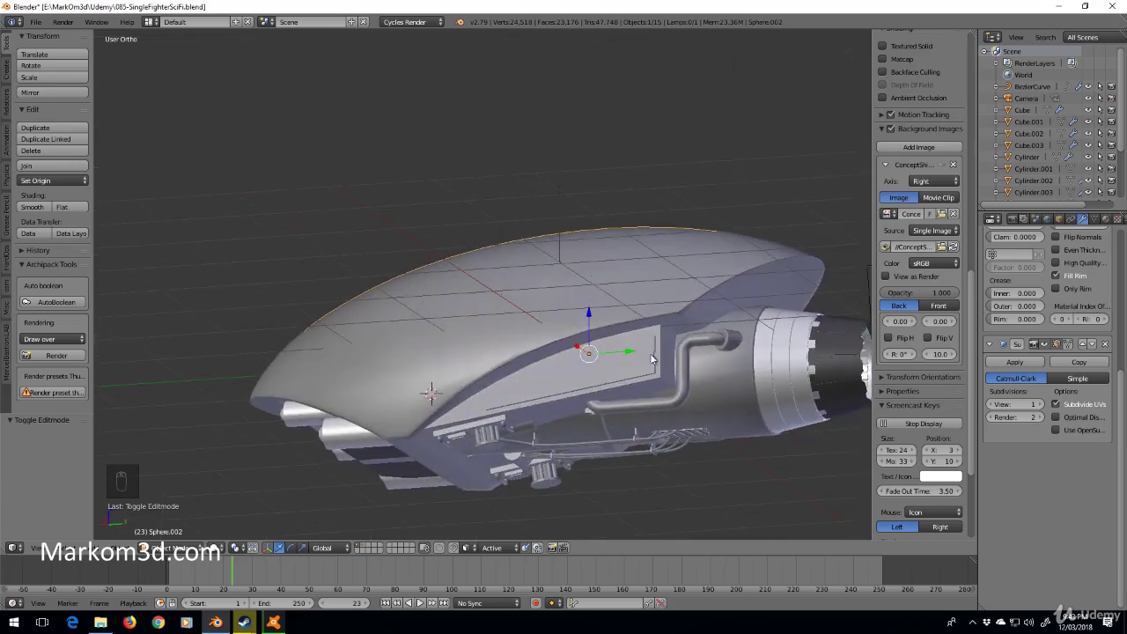